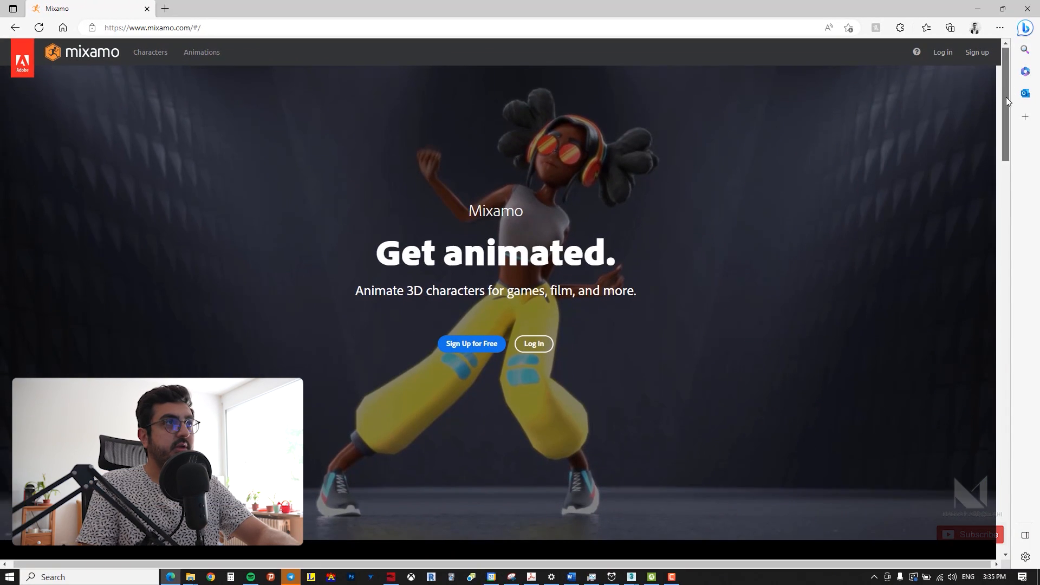
- Open the Mixamo character library and look through the available characters
{"action": "left_click_drag", "start_coordinate": [1006, 97], "coordinate": [1002, 59]}
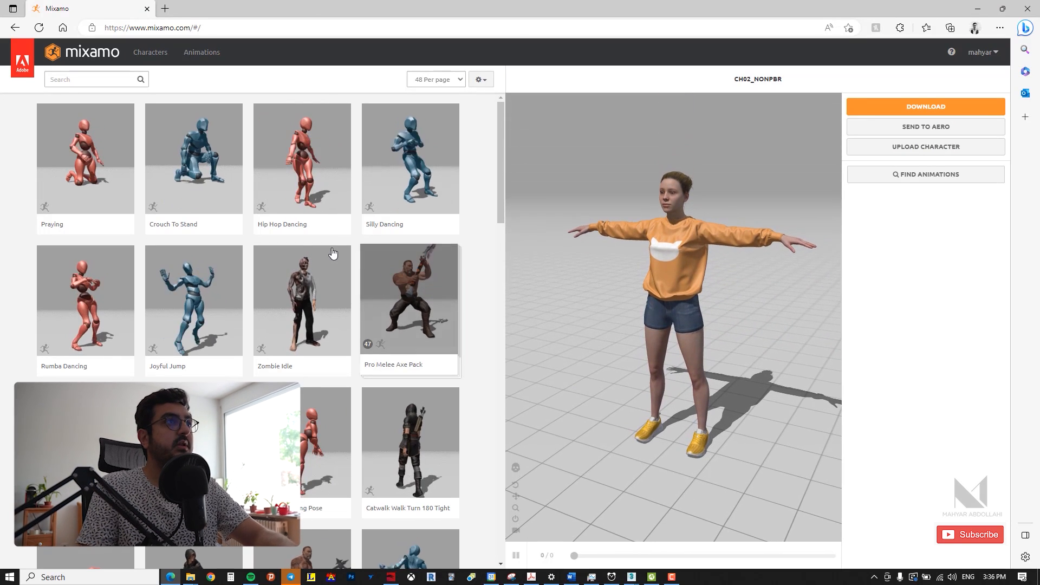
{"action": "scroll", "coordinate": [337, 286], "scroll_direction": "down", "scroll_amount": 2}
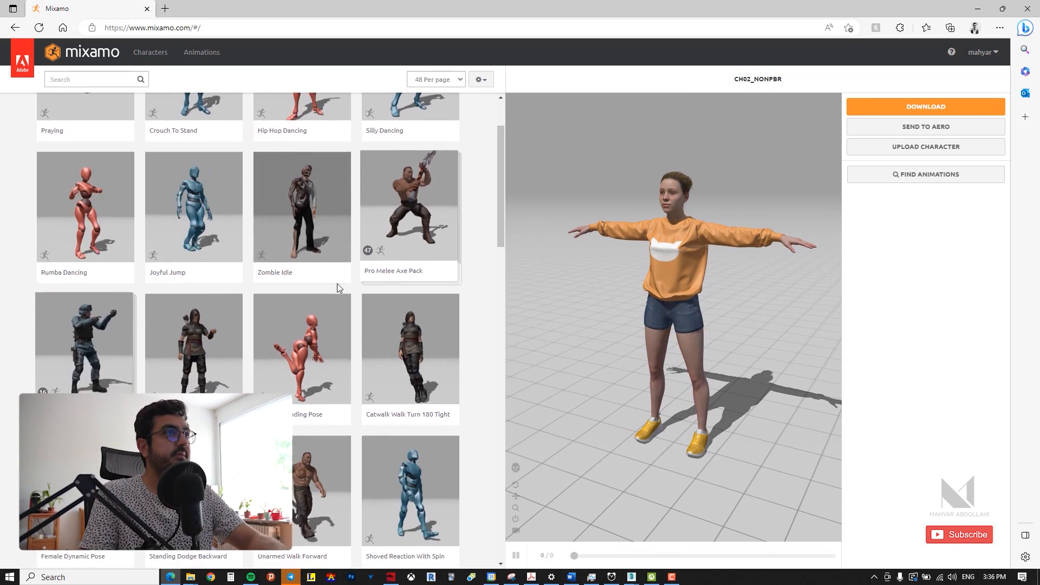
{"action": "scroll", "coordinate": [337, 288], "scroll_direction": "up", "scroll_amount": 2}
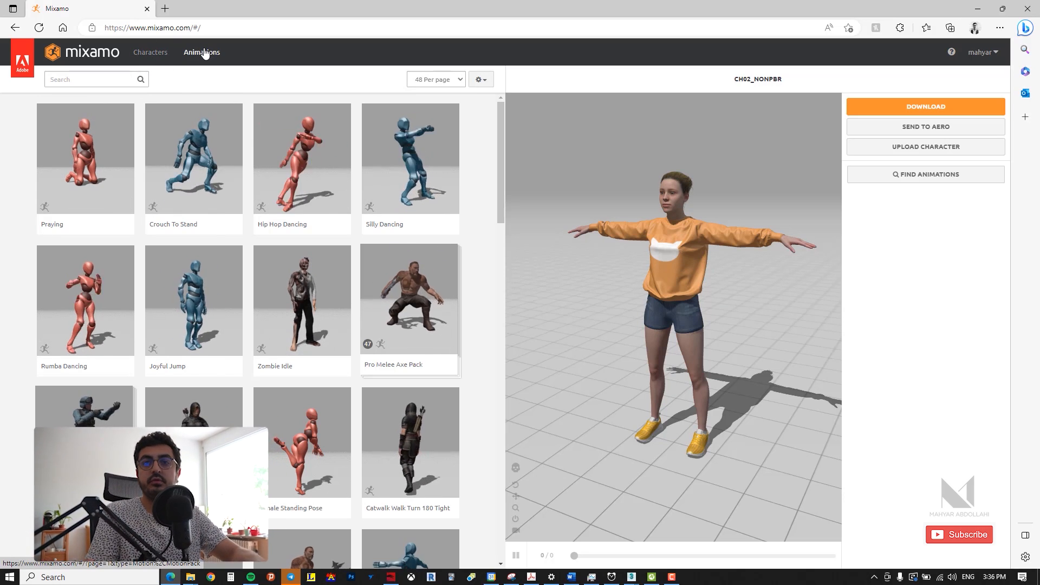
{"action": "left_click", "coordinate": [150, 52]}
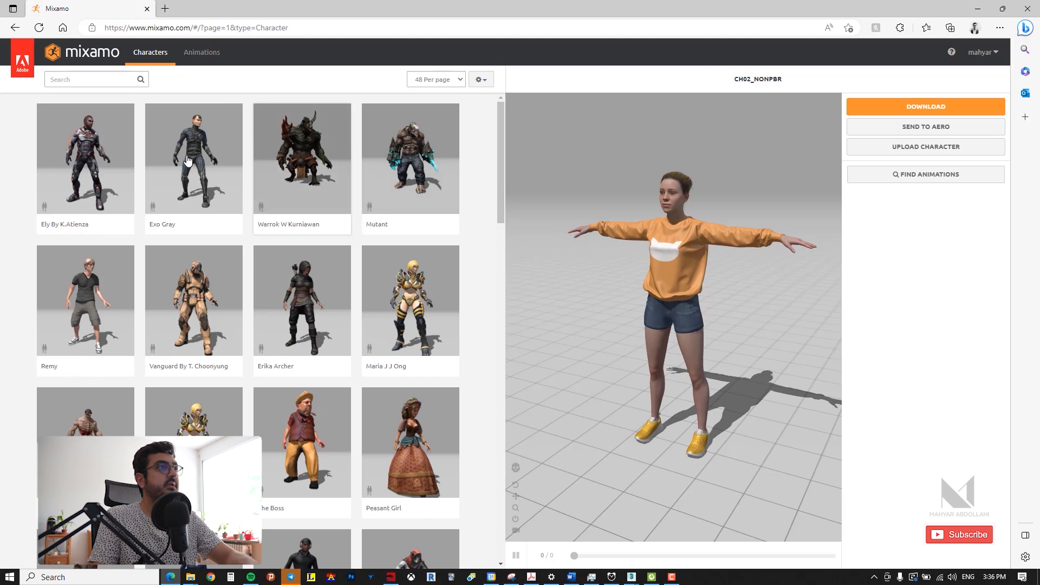
{"action": "scroll", "coordinate": [117, 215], "scroll_direction": "down", "scroll_amount": 1}
{"action": "scroll", "coordinate": [441, 288], "scroll_direction": "down", "scroll_amount": 2}
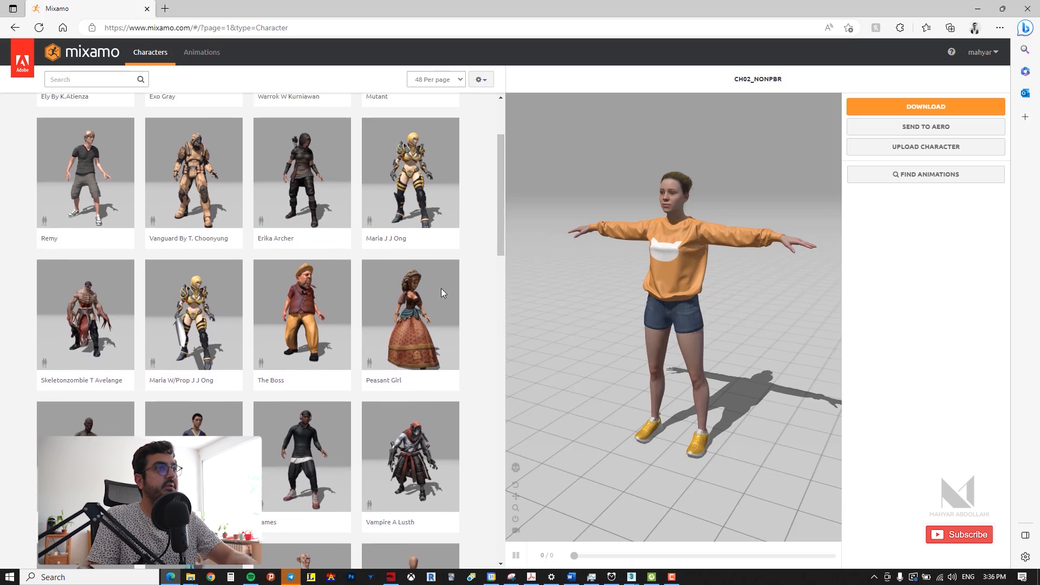
{"action": "scroll", "coordinate": [466, 284], "scroll_direction": "down", "scroll_amount": 2}
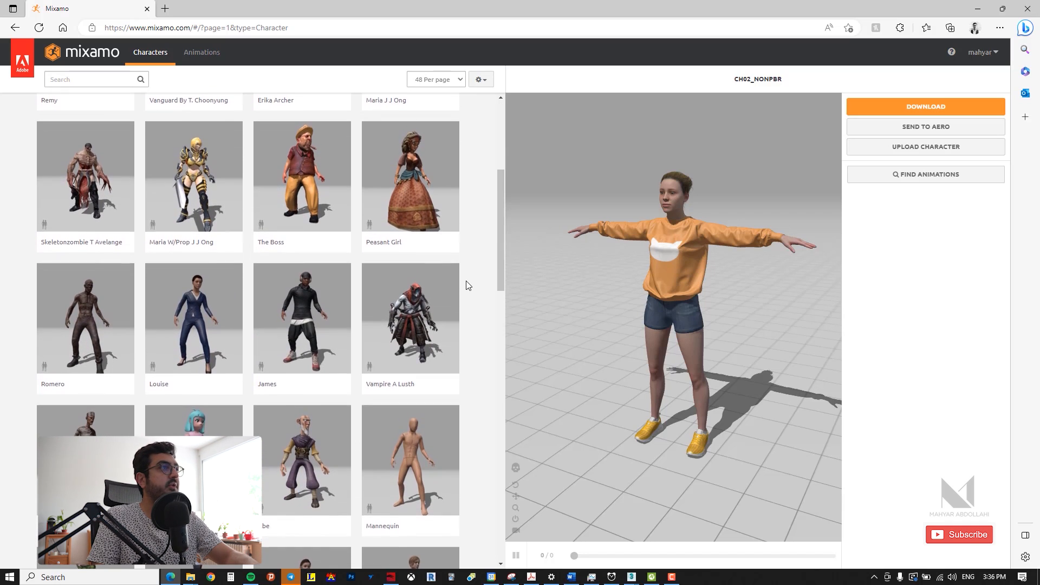
- Try the Louise and Vampire A Lusth characters in the preview, replacing the previous character each time
{"action": "left_click", "coordinate": [173, 277]}
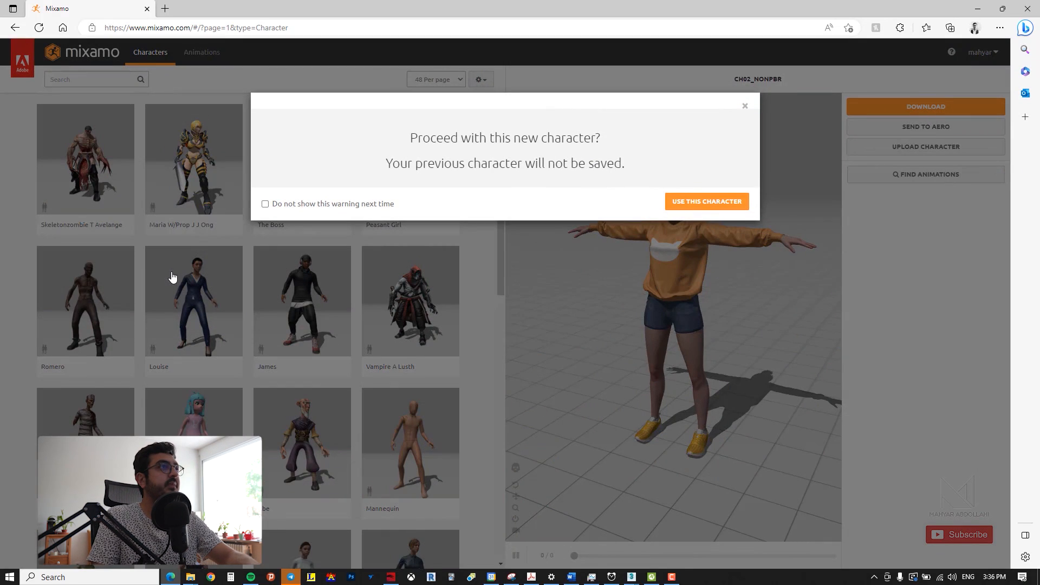
{"action": "left_click", "coordinate": [704, 203]}
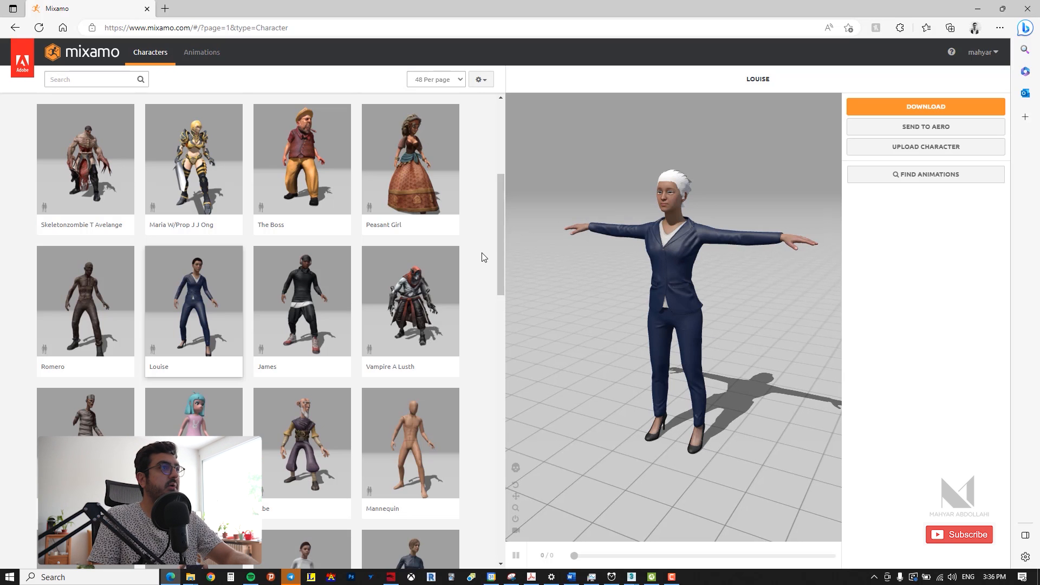
{"action": "left_click", "coordinate": [410, 307]}
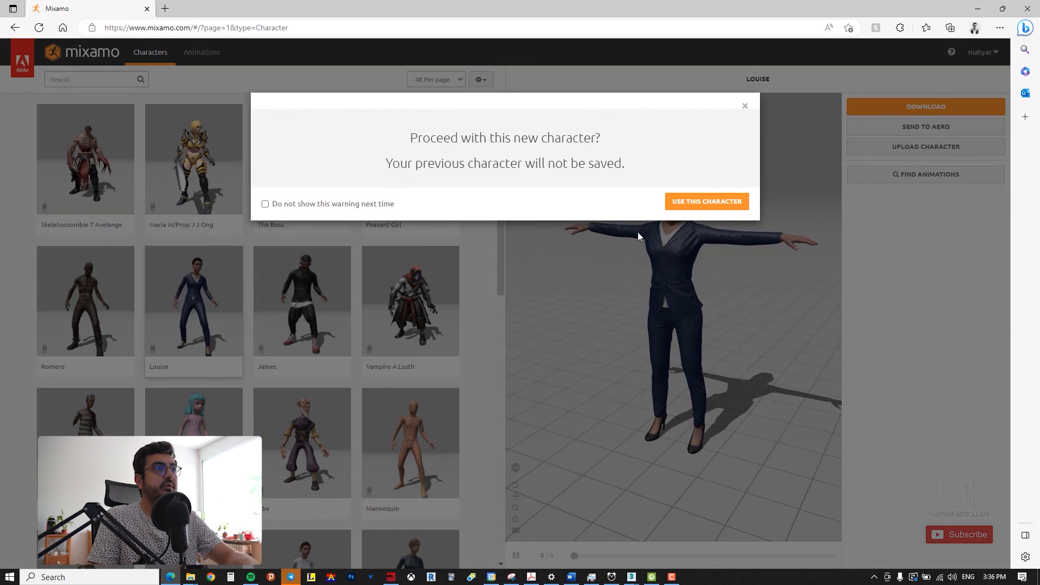
{"action": "left_click", "coordinate": [705, 208]}
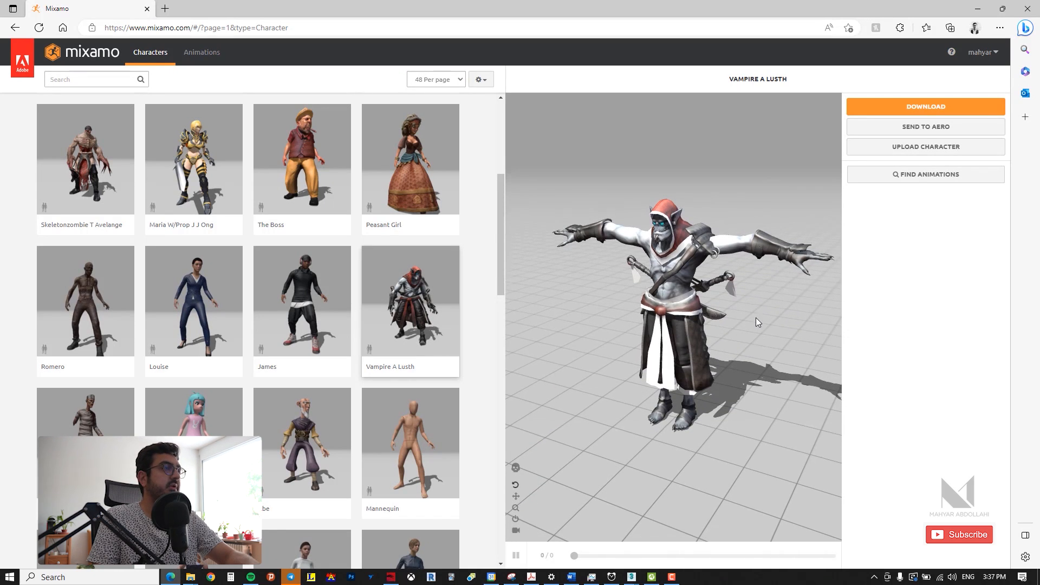
{"action": "mouse_move", "coordinate": [726, 310]}
{"action": "left_mouse_down"}
{"action": "mouse_move", "coordinate": [700, 342]}
{"action": "mouse_move", "coordinate": [659, 323]}
{"action": "mouse_move", "coordinate": [645, 282]}
{"action": "mouse_move", "coordinate": [703, 289]}
{"action": "mouse_move", "coordinate": [792, 262]}
{"action": "mouse_move", "coordinate": [806, 268]}
{"action": "mouse_move", "coordinate": [797, 308]}
{"action": "mouse_move", "coordinate": [655, 415]}
{"action": "mouse_move", "coordinate": [616, 346]}
{"action": "mouse_move", "coordinate": [643, 309]}
{"action": "mouse_move", "coordinate": [743, 299]}
{"action": "left_mouse_up"}
- Replace the current character with Kaya from further down the library and inspect it from above
{"action": "scroll", "coordinate": [336, 346], "scroll_direction": "down", "scroll_amount": 6}
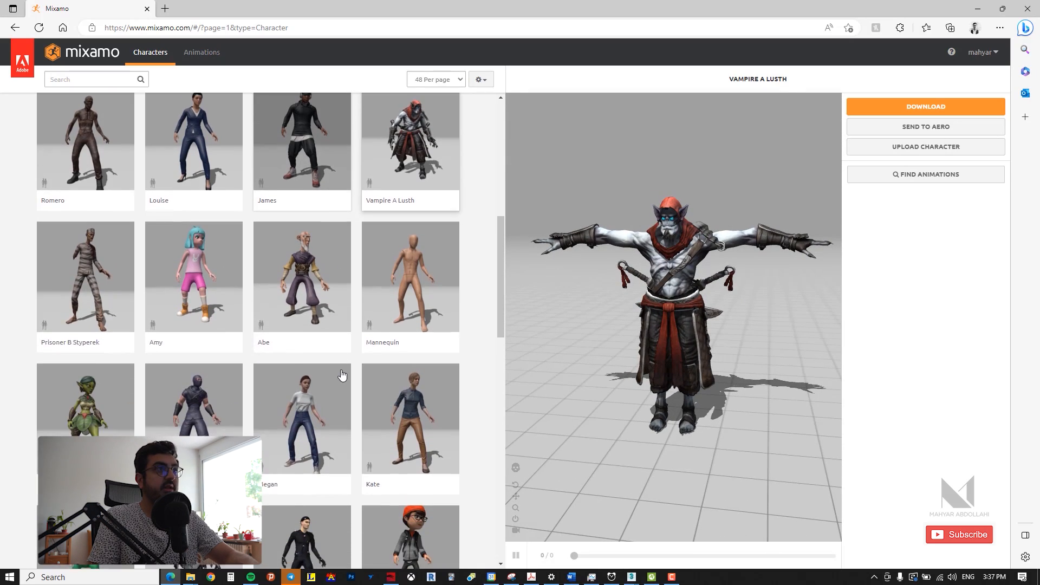
{"action": "scroll", "coordinate": [343, 374], "scroll_direction": "down", "scroll_amount": 5}
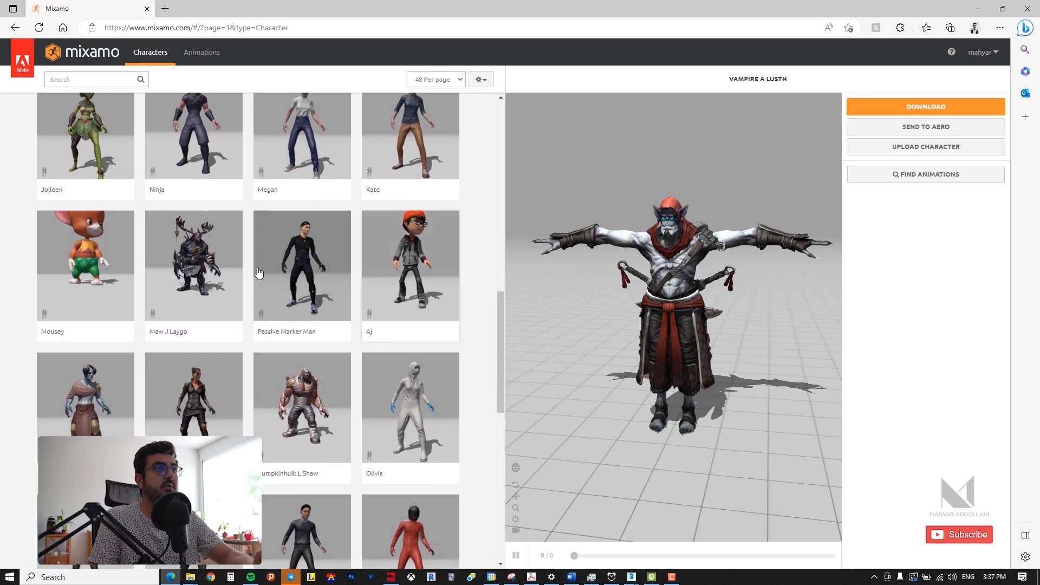
{"action": "scroll", "coordinate": [257, 345], "scroll_direction": "down", "scroll_amount": 3}
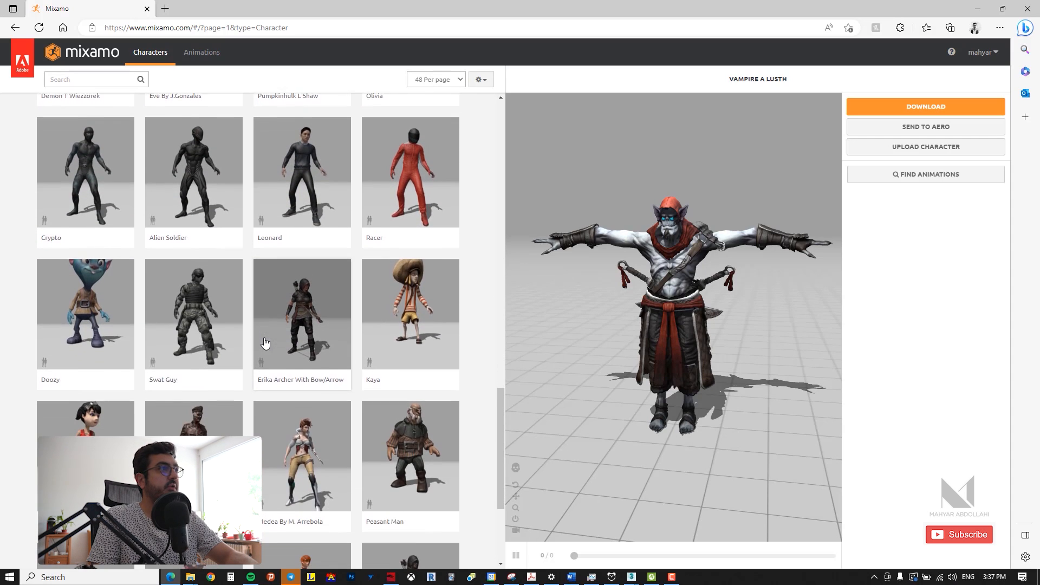
{"action": "left_click", "coordinate": [413, 275]}
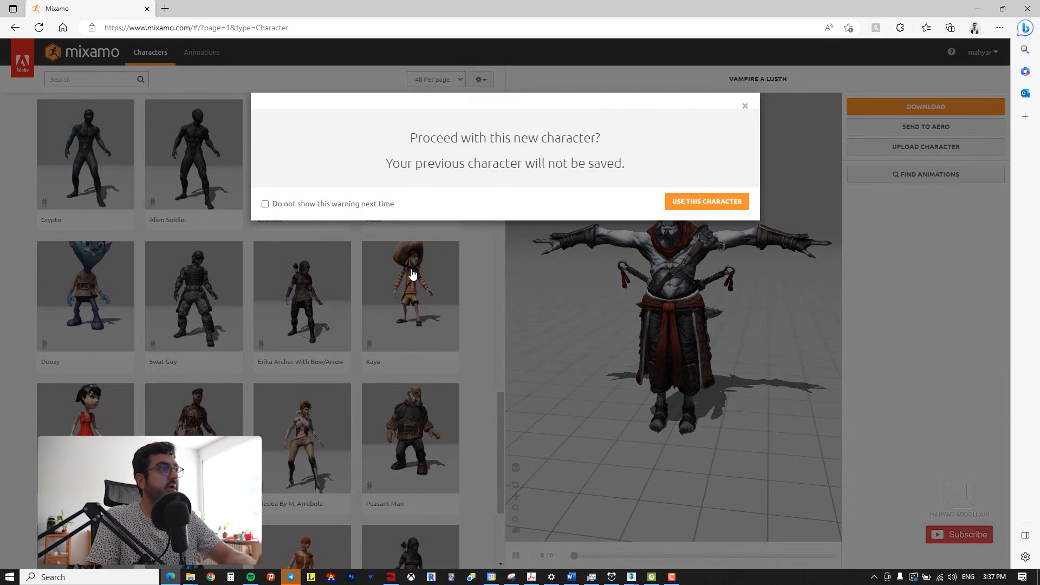
{"action": "left_click", "coordinate": [703, 208]}
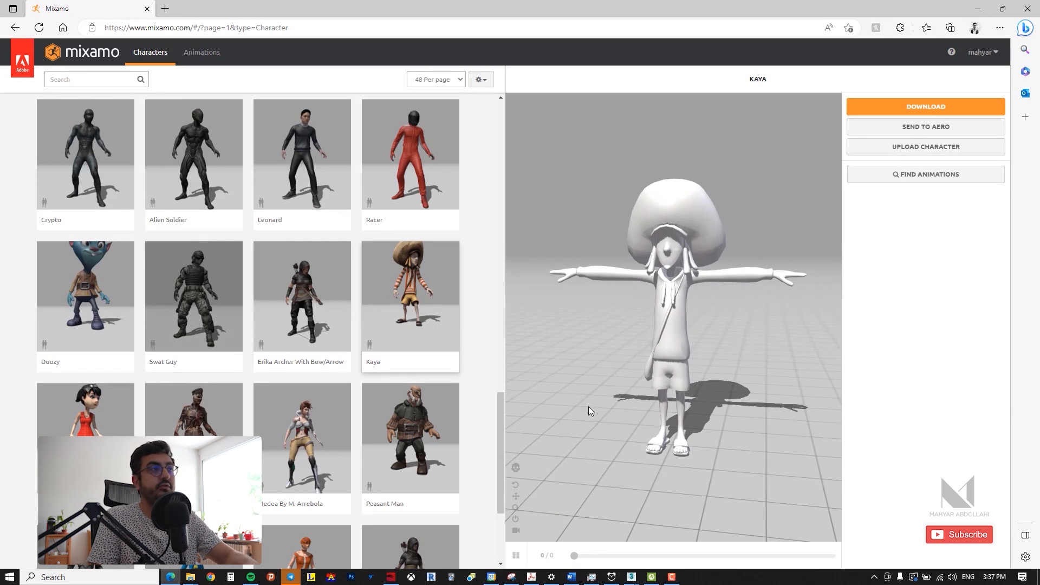
{"action": "left_click_drag", "start_coordinate": [604, 358], "coordinate": [616, 380]}
- Go to the second page of the character library and make Sophie the active character
{"action": "scroll", "coordinate": [334, 408], "scroll_direction": "down", "scroll_amount": 3}
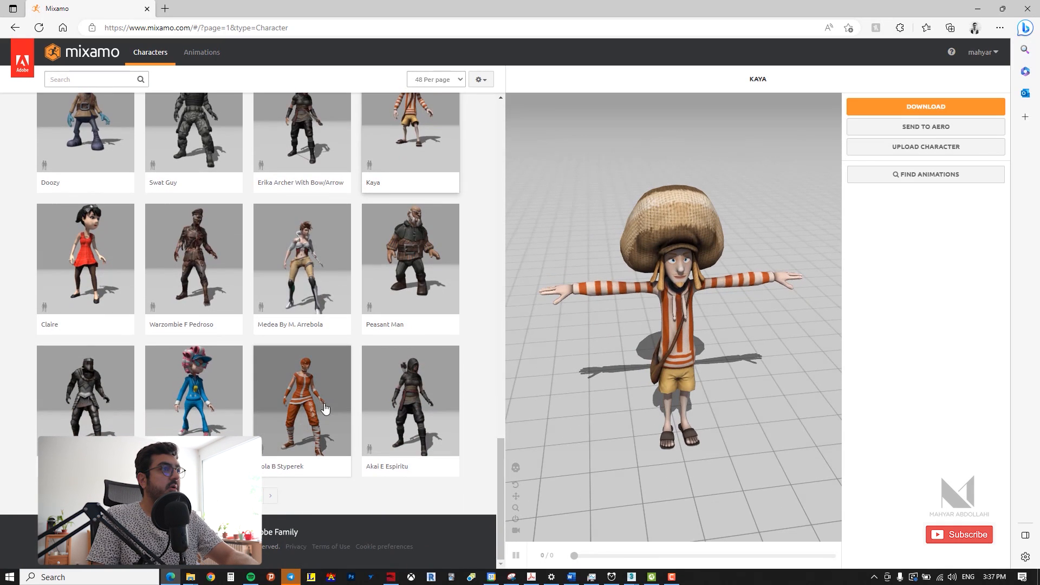
{"action": "left_click", "coordinate": [270, 495]}
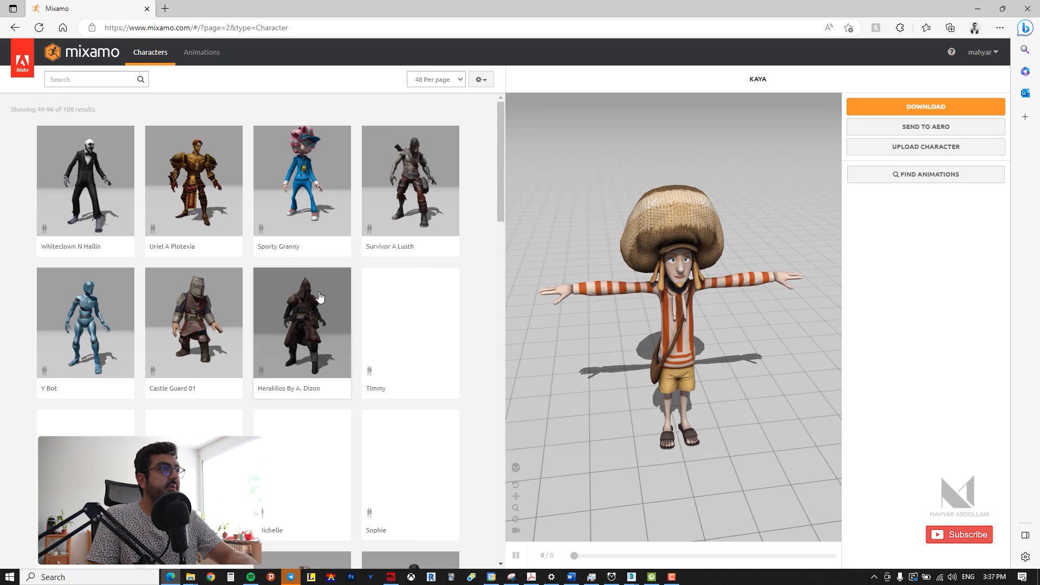
{"action": "scroll", "coordinate": [479, 248], "scroll_direction": "down", "scroll_amount": 3}
{"action": "scroll", "coordinate": [479, 248], "scroll_direction": "down", "scroll_amount": 2}
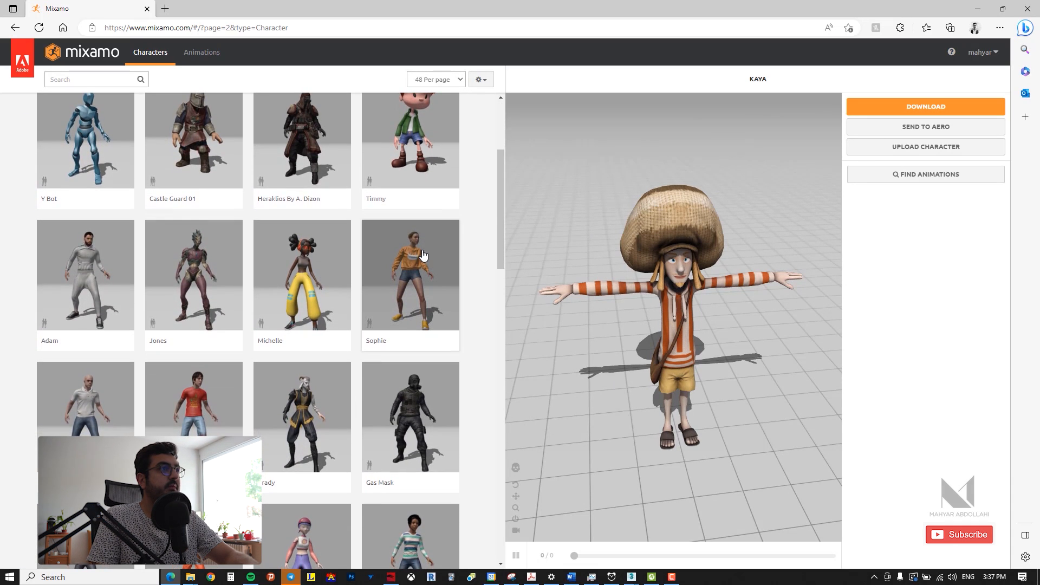
{"action": "left_click", "coordinate": [415, 265]}
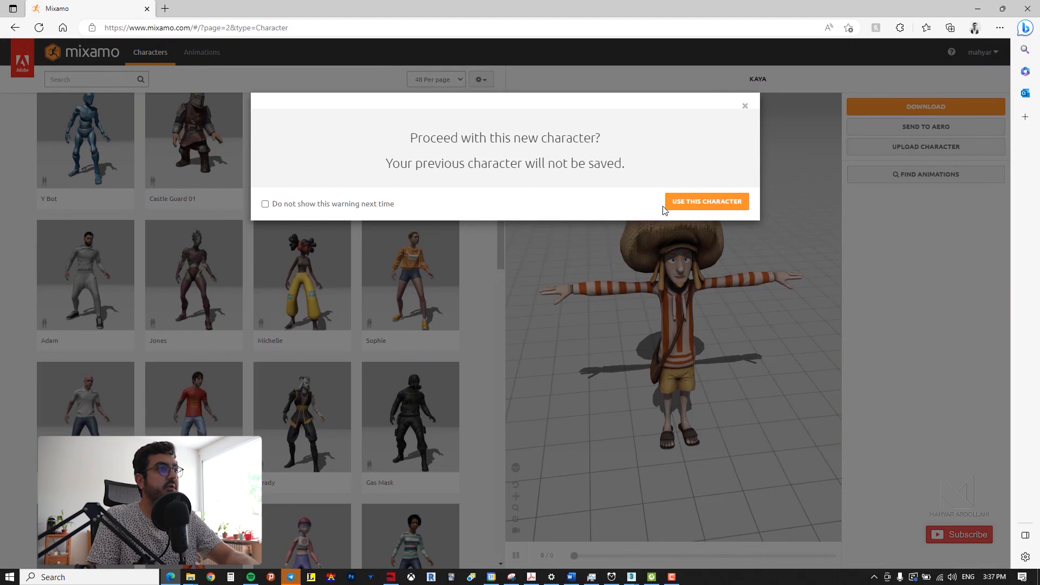
{"action": "left_click", "coordinate": [693, 201]}
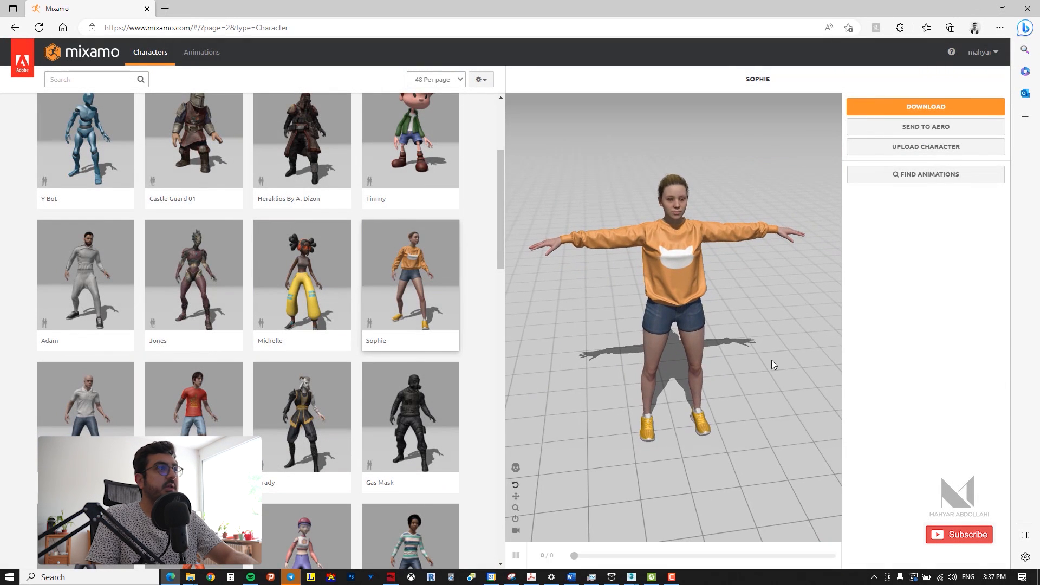
- Inspect the Sophie character from several angles and download it as FBX Binary(.fbx) in T-pose
{"action": "mouse_move", "coordinate": [745, 351]}
{"action": "left_mouse_down"}
{"action": "mouse_move", "coordinate": [666, 311]}
{"action": "mouse_move", "coordinate": [720, 297]}
{"action": "mouse_move", "coordinate": [743, 313]}
{"action": "mouse_move", "coordinate": [762, 355]}
{"action": "left_mouse_up"}
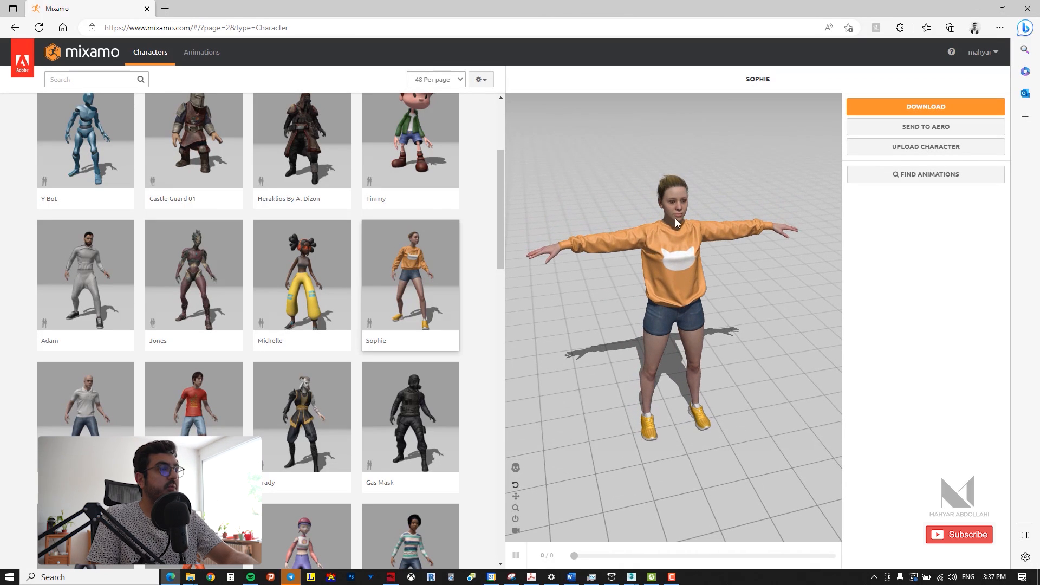
{"action": "left_click_drag", "start_coordinate": [684, 331], "coordinate": [636, 303]}
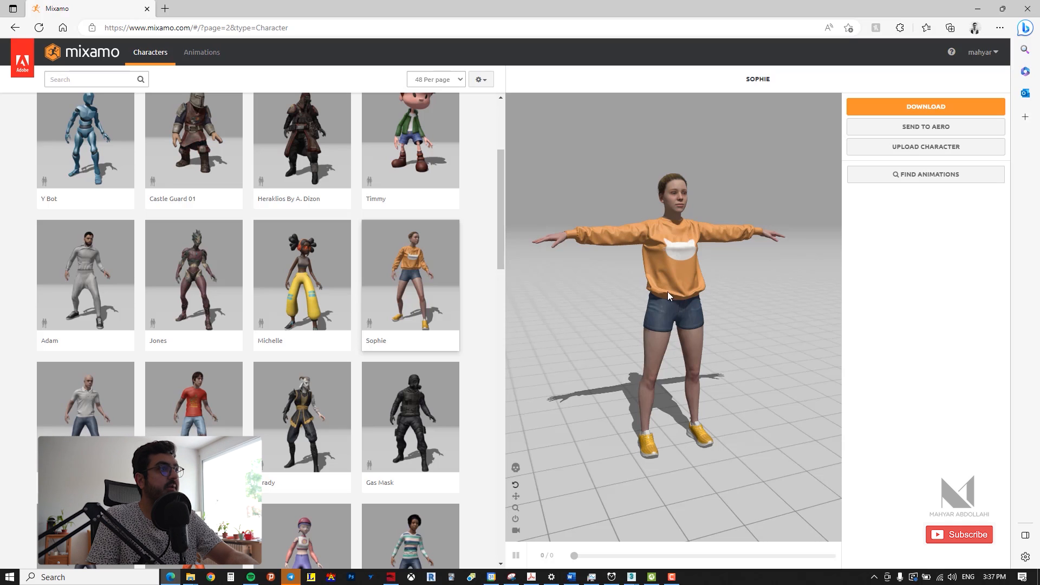
{"action": "left_click_drag", "start_coordinate": [667, 292], "coordinate": [680, 291]}
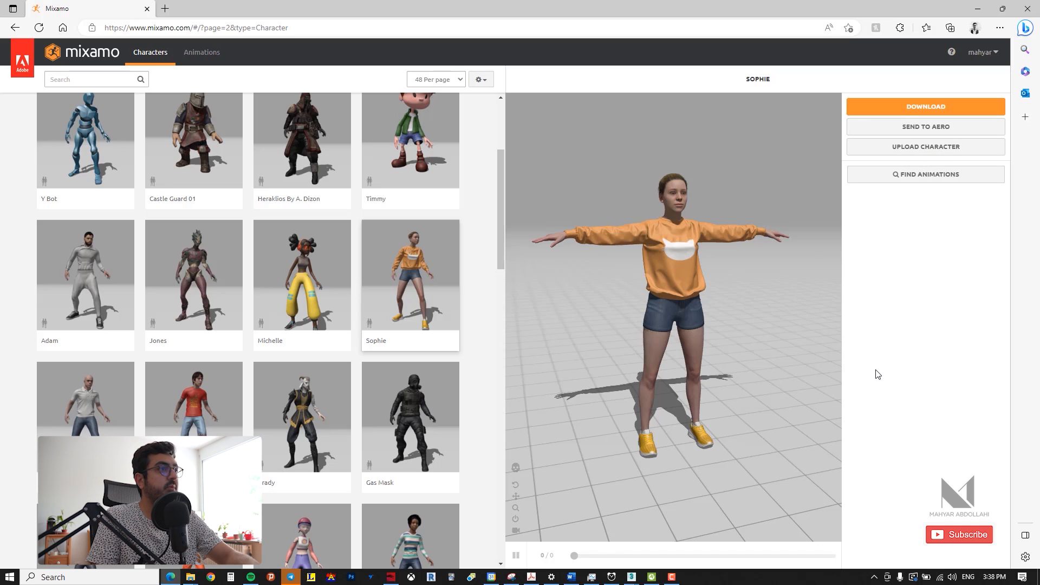
{"action": "left_click", "coordinate": [927, 108]}
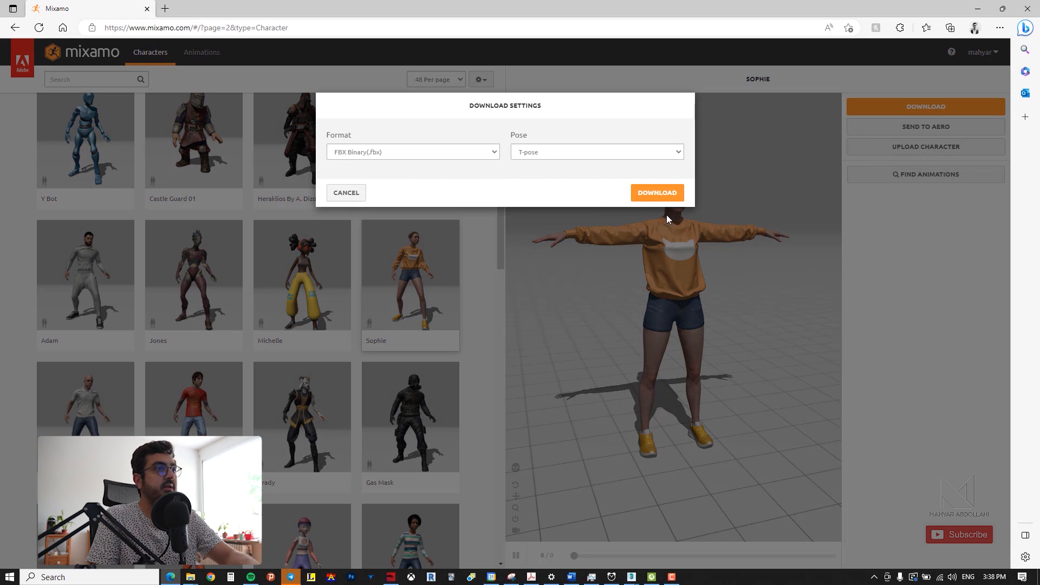
{"action": "left_click", "coordinate": [670, 194]}
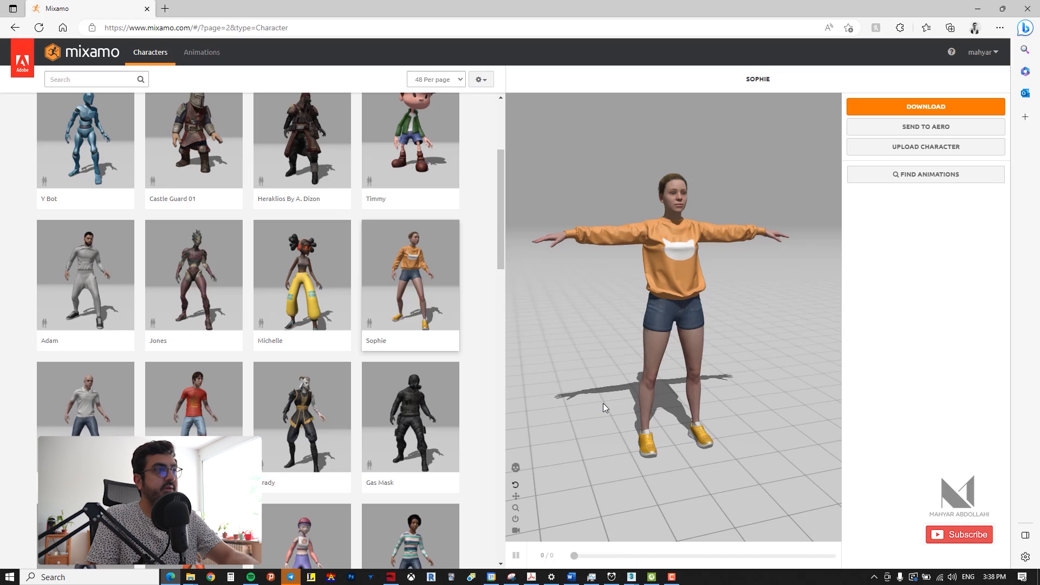
- Open the animation library and apply the Opening Door Inwards animation to Sophie
{"action": "left_click", "coordinate": [208, 56]}
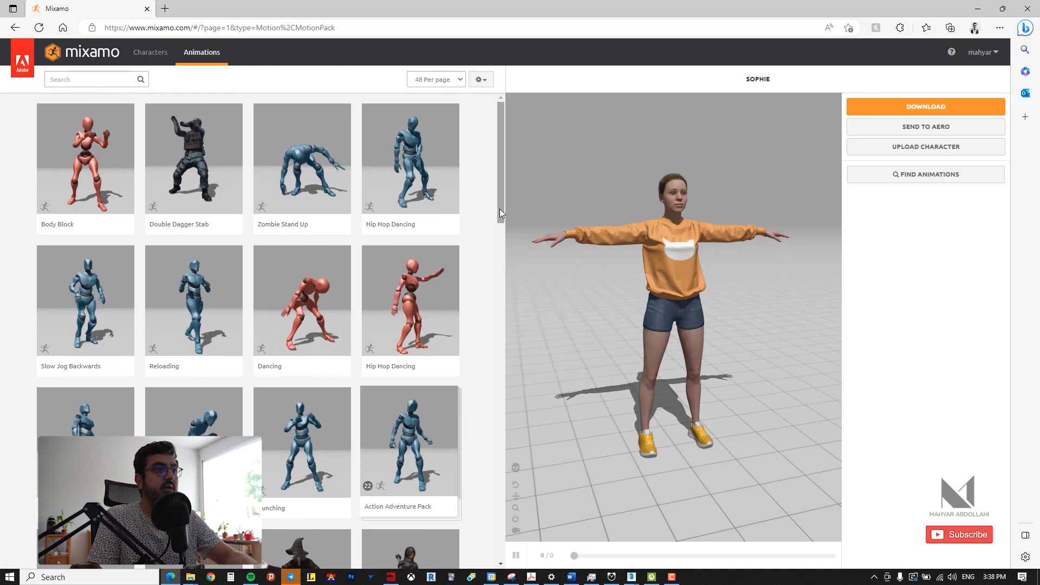
{"action": "scroll", "coordinate": [494, 234], "scroll_direction": "down", "scroll_amount": 5}
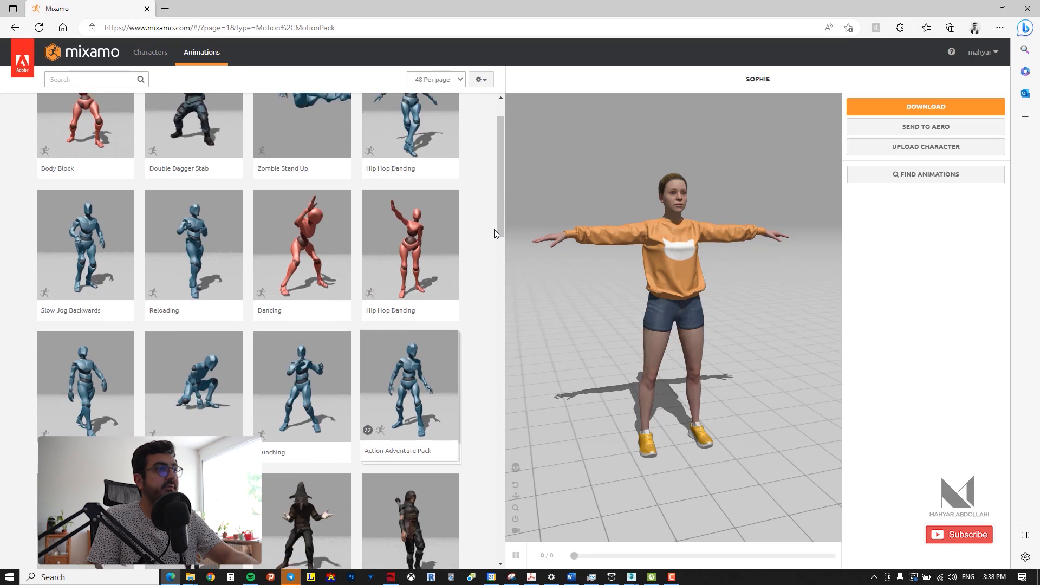
{"action": "scroll", "coordinate": [486, 245], "scroll_direction": "down", "scroll_amount": 7}
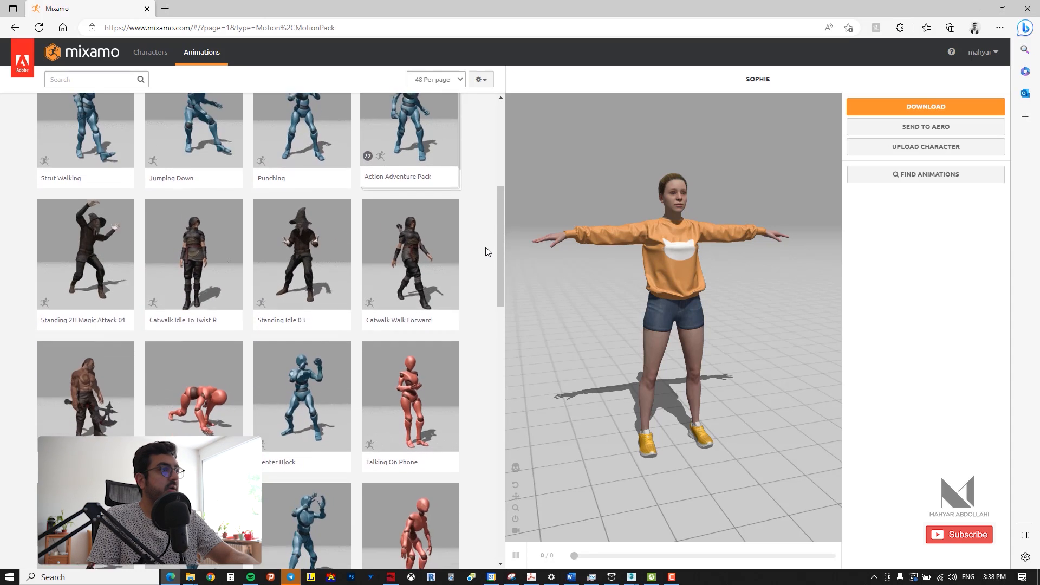
{"action": "scroll", "coordinate": [476, 273], "scroll_direction": "down", "scroll_amount": 3}
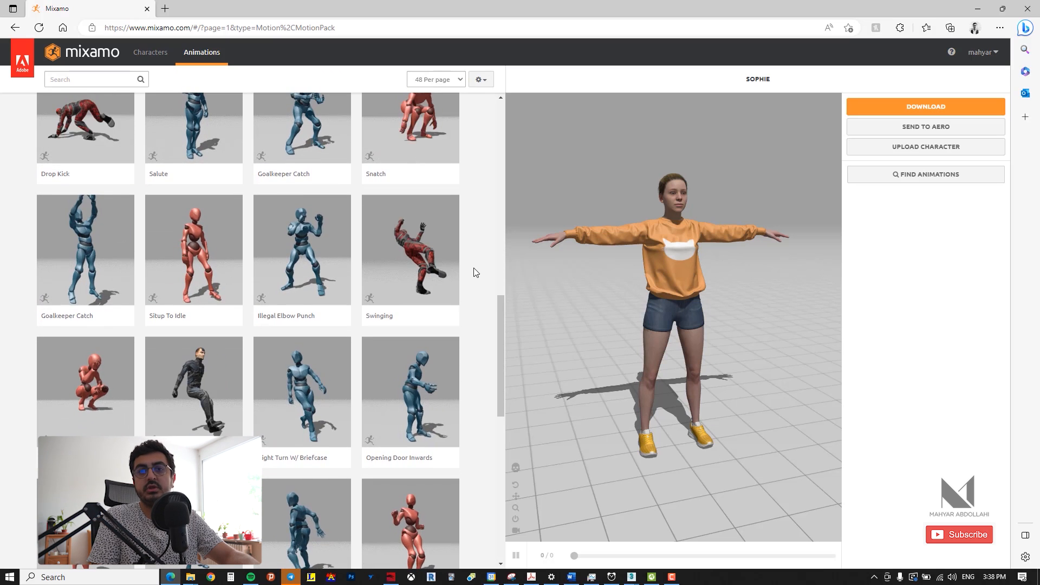
{"action": "scroll", "coordinate": [475, 273], "scroll_direction": "down", "scroll_amount": 2}
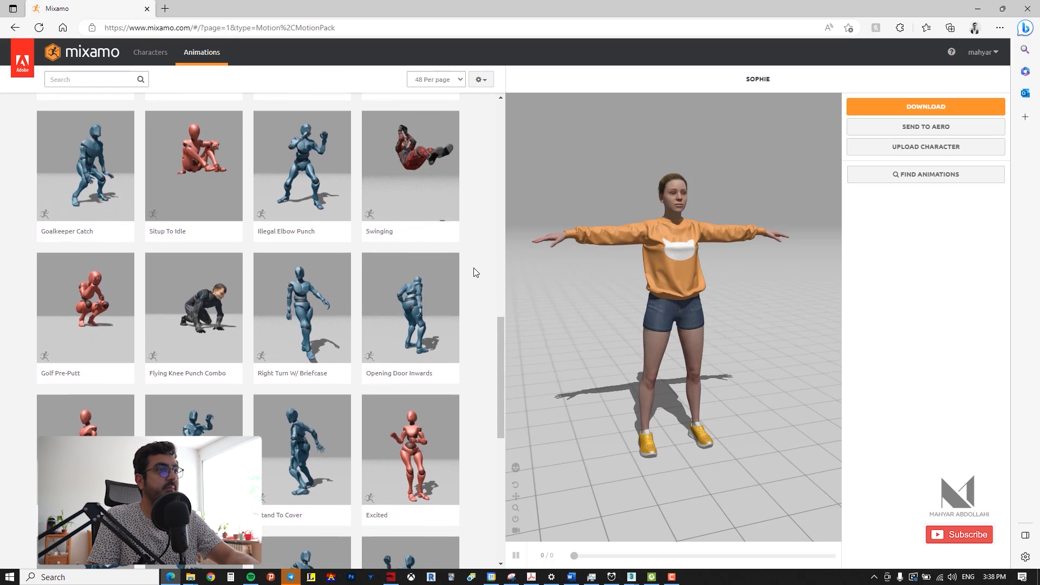
{"action": "left_click", "coordinate": [405, 301]}
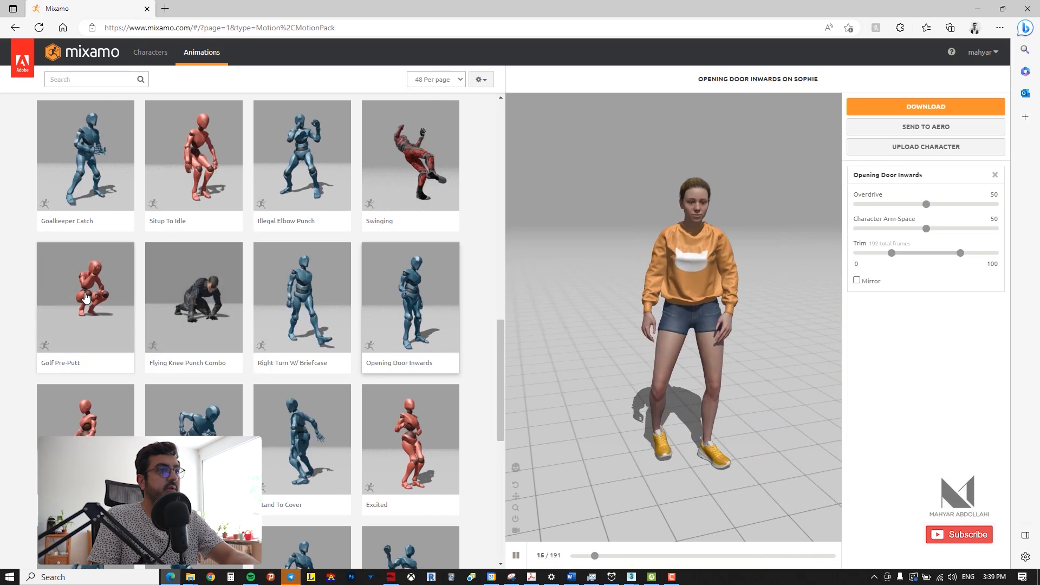
- Replace Sophie's animation with Excited and view the motion from another angle
{"action": "scroll", "coordinate": [382, 356], "scroll_direction": "down", "scroll_amount": 2}
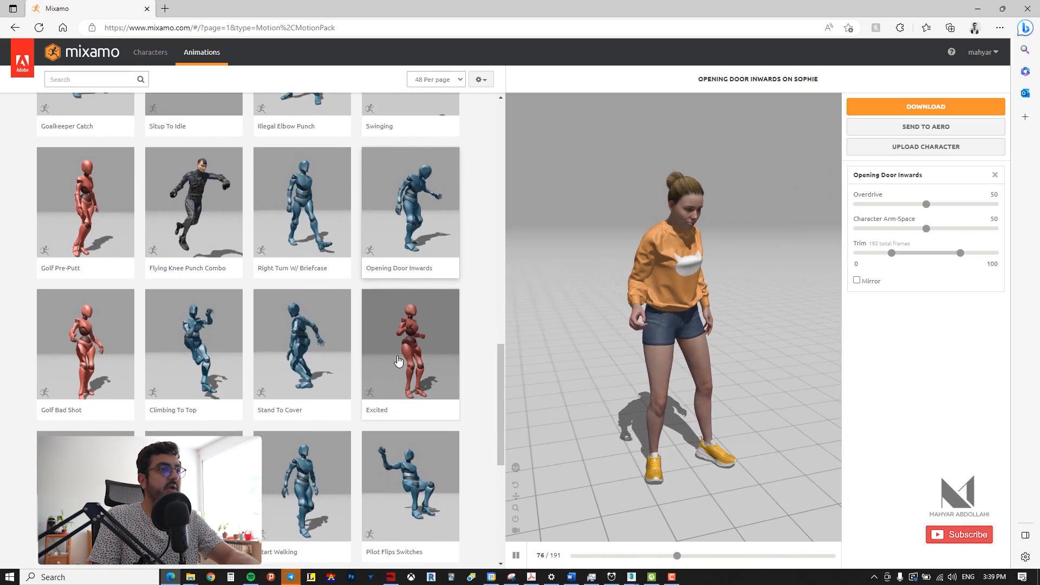
{"action": "left_click", "coordinate": [410, 347]}
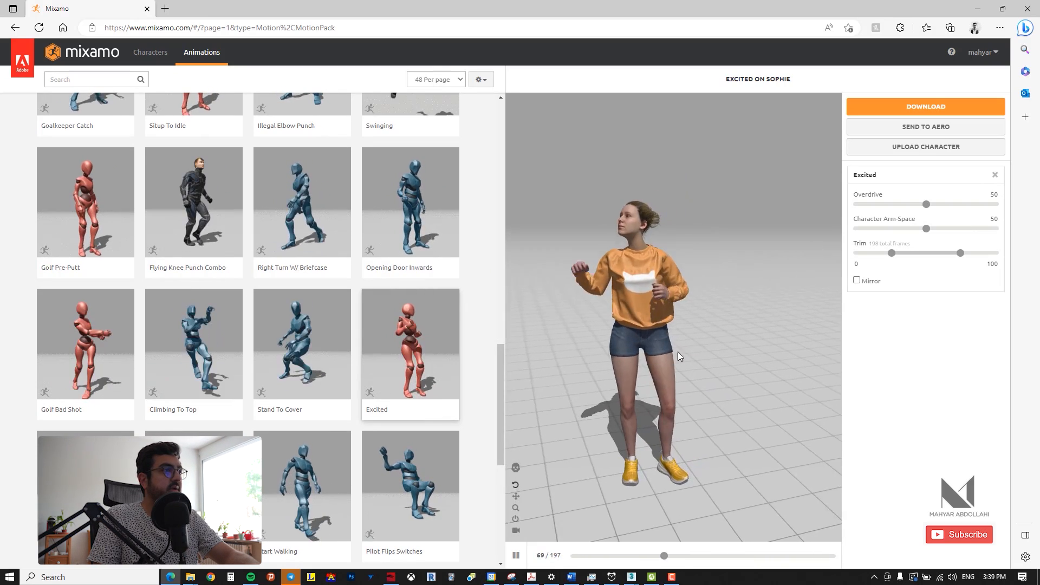
{"action": "left_click_drag", "start_coordinate": [656, 336], "coordinate": [603, 333]}
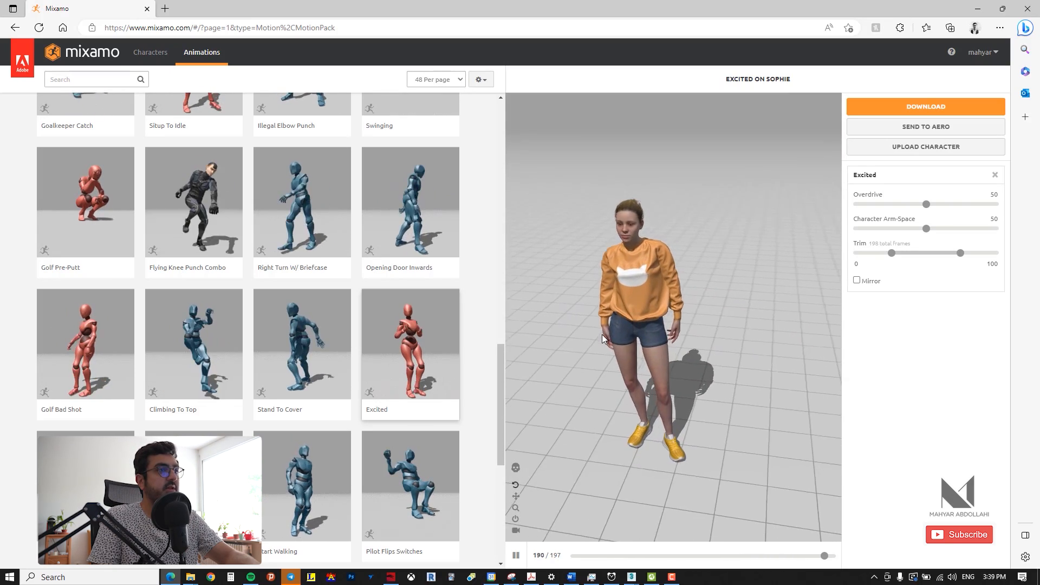
- Replace Sophie's animation with Standing Up from the end of the current animation list
{"action": "scroll", "coordinate": [222, 397], "scroll_direction": "down", "scroll_amount": 2}
{"action": "scroll", "coordinate": [224, 396], "scroll_direction": "down", "scroll_amount": 5}
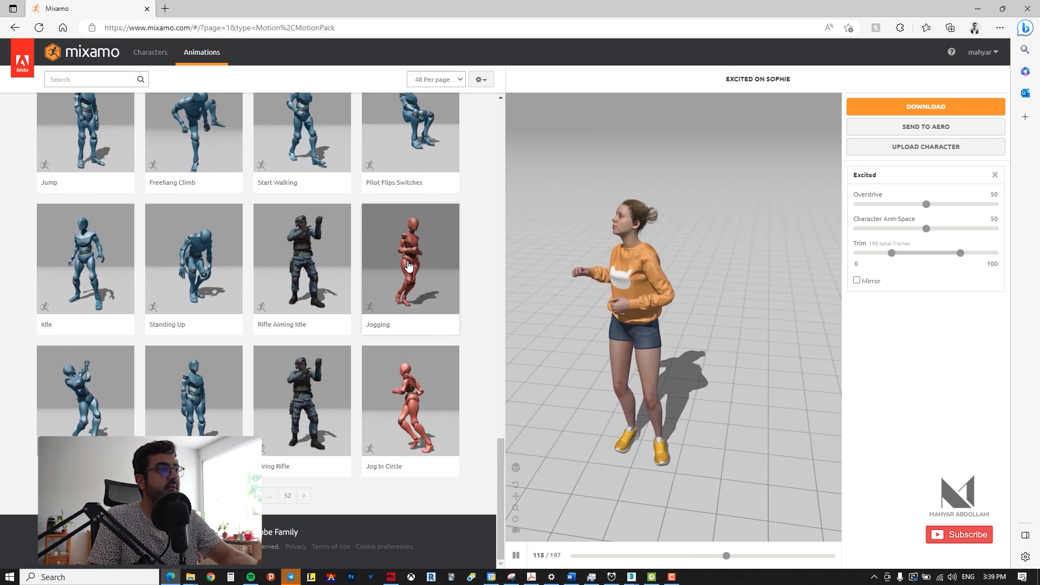
{"action": "left_click", "coordinate": [202, 263]}
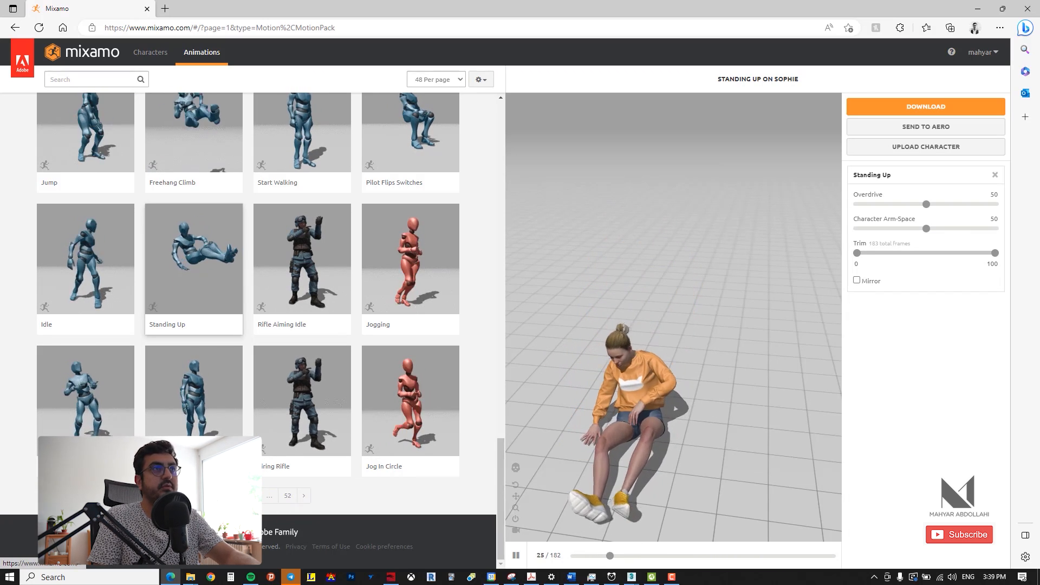
- Replace Sophie's animation with Dancing and view the motion from a higher angle
{"action": "scroll", "coordinate": [291, 434], "scroll_direction": "up", "scroll_amount": 10}
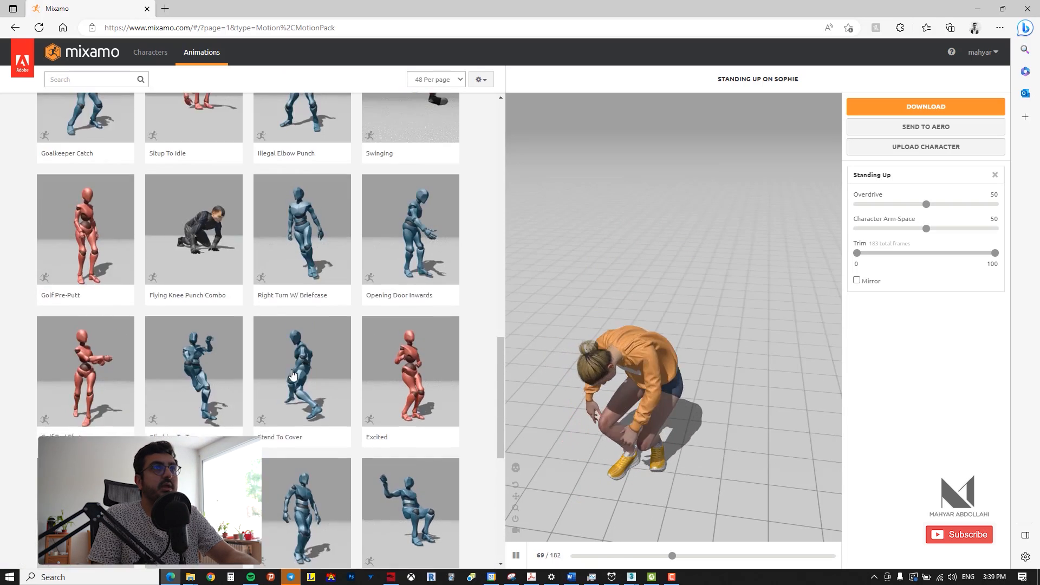
{"action": "scroll", "coordinate": [293, 373], "scroll_direction": "up", "scroll_amount": 4}
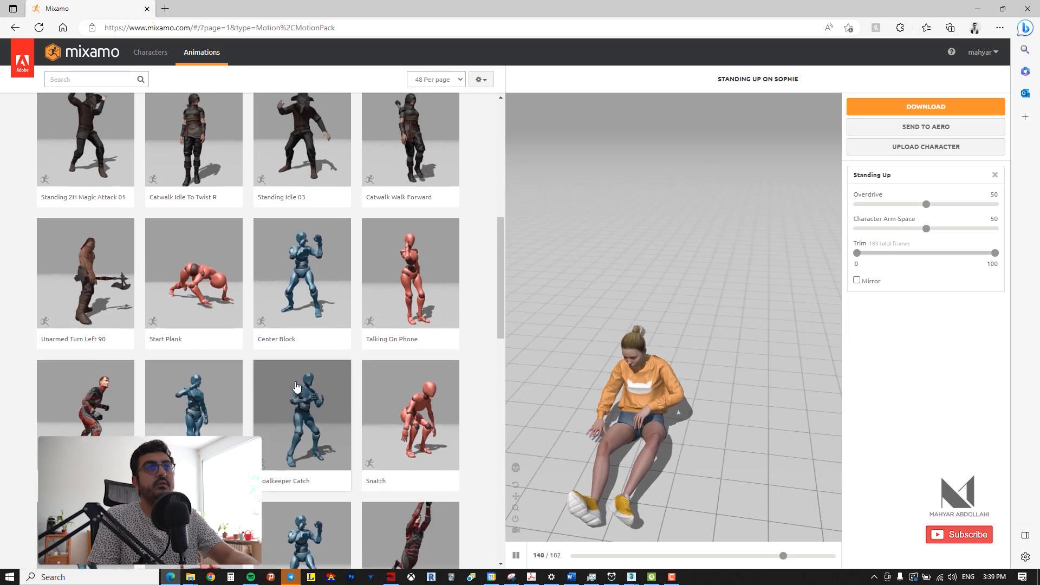
{"action": "scroll", "coordinate": [296, 373], "scroll_direction": "up", "scroll_amount": 2}
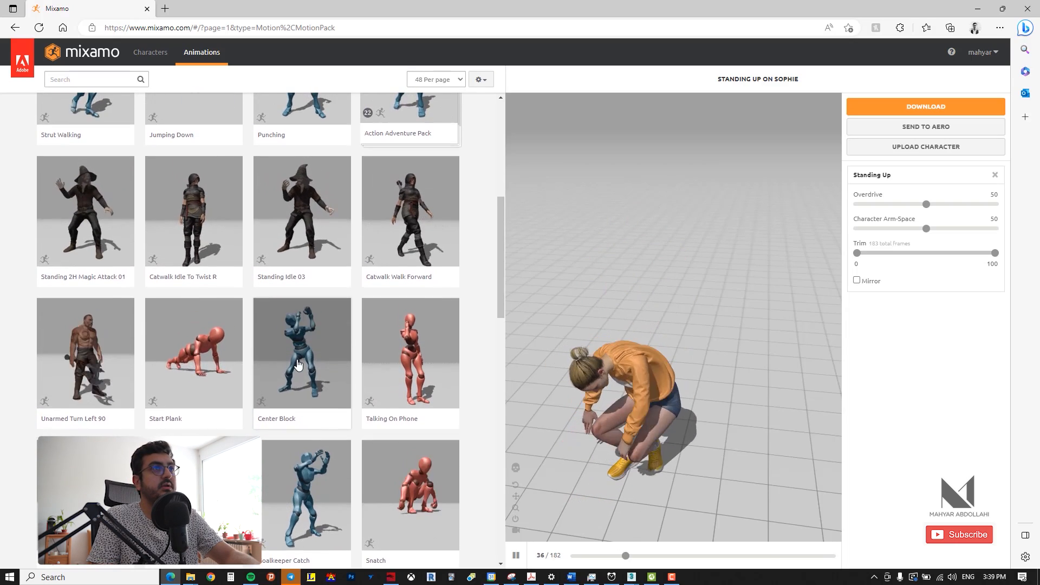
{"action": "scroll", "coordinate": [298, 363], "scroll_direction": "up", "scroll_amount": 4}
{"action": "scroll", "coordinate": [250, 422], "scroll_direction": "up", "scroll_amount": 2}
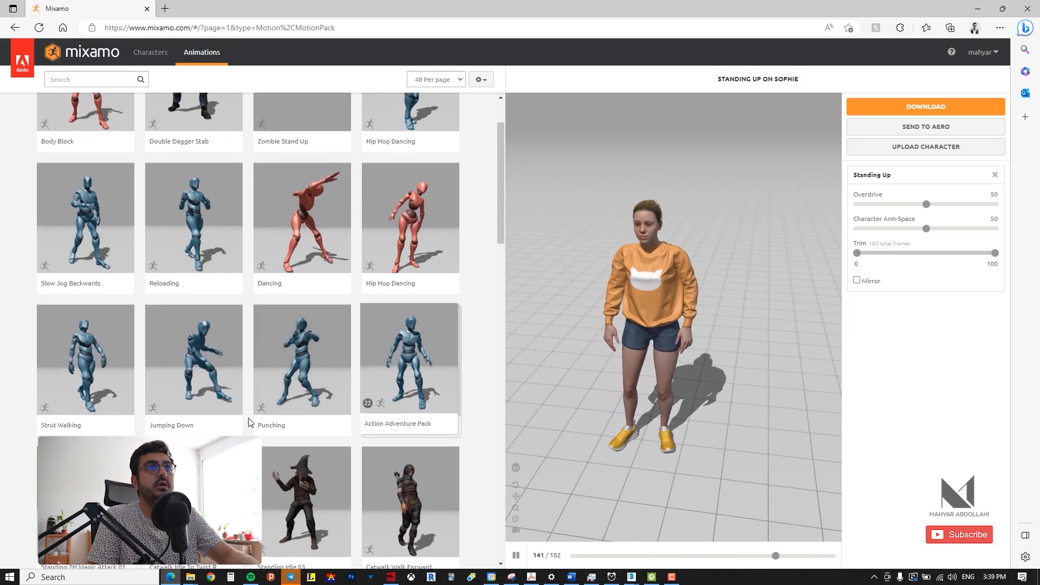
{"action": "left_click", "coordinate": [308, 210]}
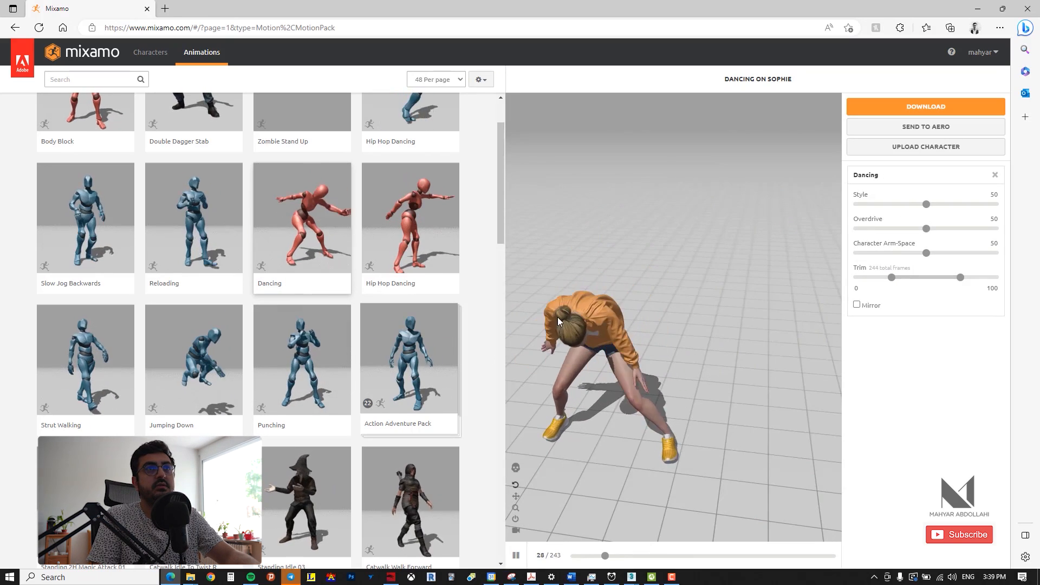
{"action": "left_click_drag", "start_coordinate": [600, 301], "coordinate": [343, 216]}
- Apply Catwalk Walk Forward HighKnees to Sophie and view it from the side, toggling the camera follow mode
{"action": "scroll", "coordinate": [336, 263], "scroll_direction": "up", "scroll_amount": 2}
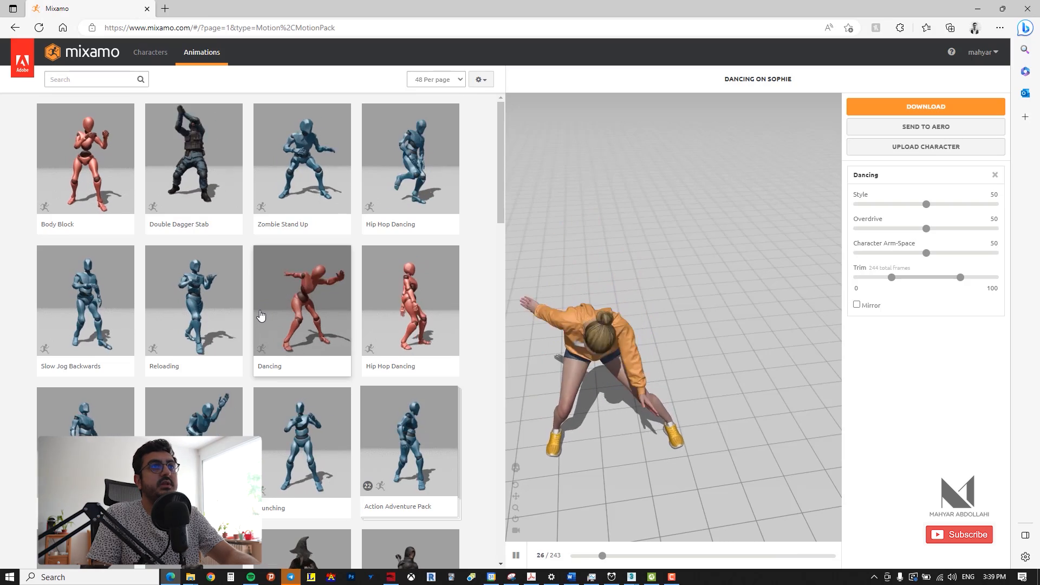
{"action": "scroll", "coordinate": [260, 320], "scroll_direction": "down", "scroll_amount": 2}
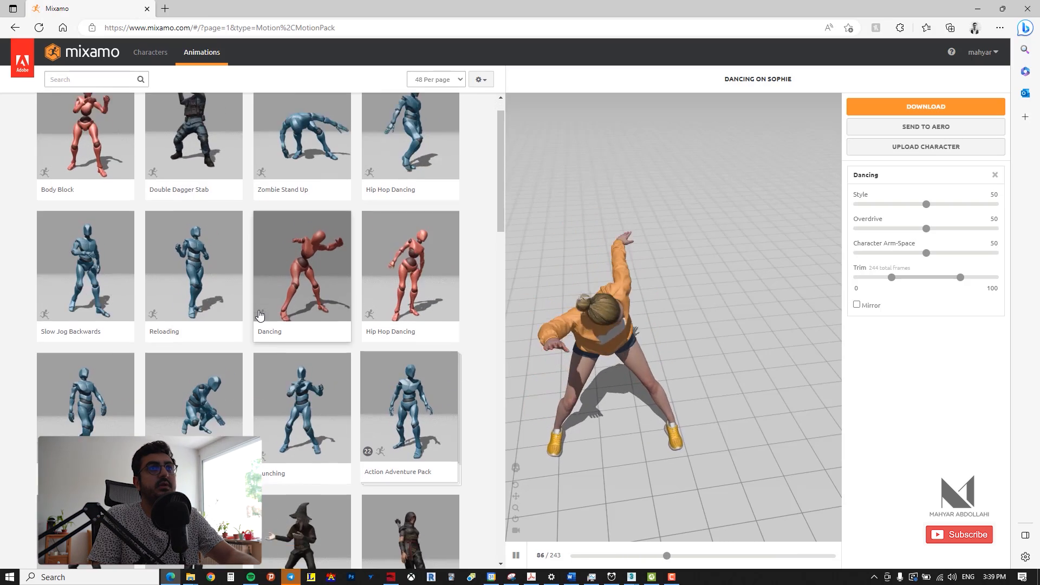
{"action": "scroll", "coordinate": [272, 359], "scroll_direction": "down", "scroll_amount": 3}
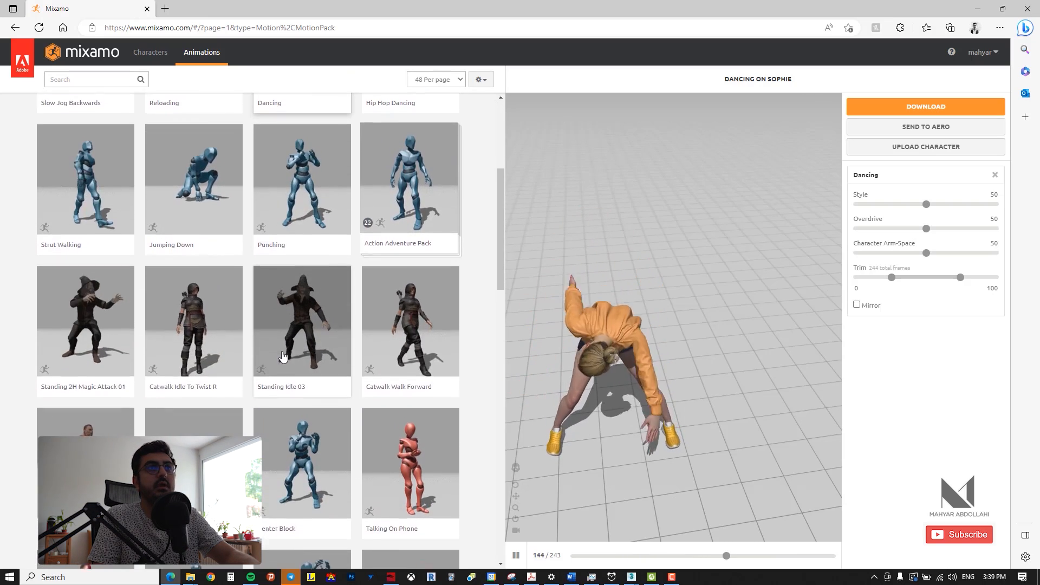
{"action": "left_click", "coordinate": [400, 285]}
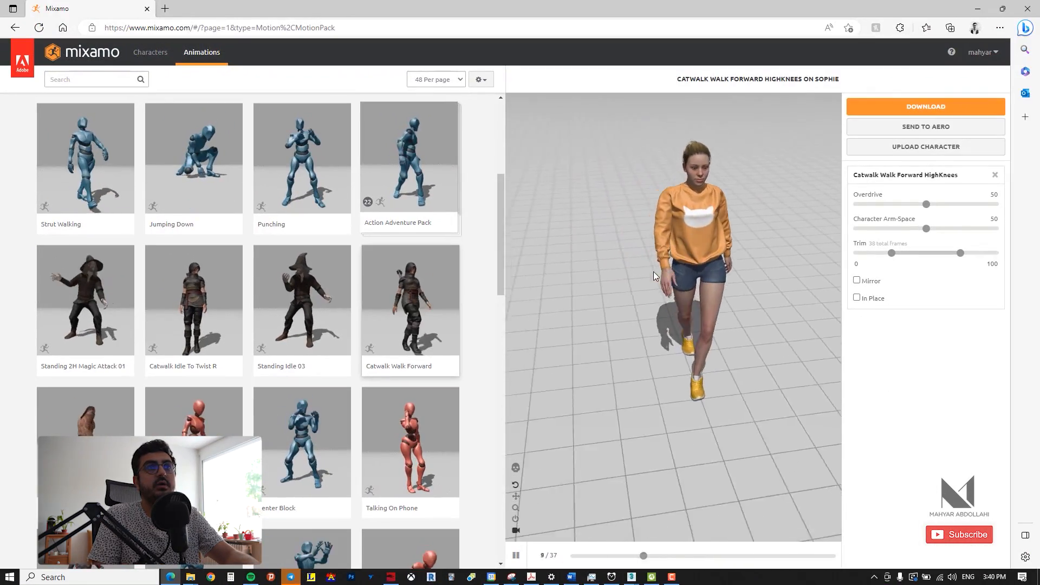
{"action": "left_click_drag", "start_coordinate": [683, 271], "coordinate": [704, 256]}
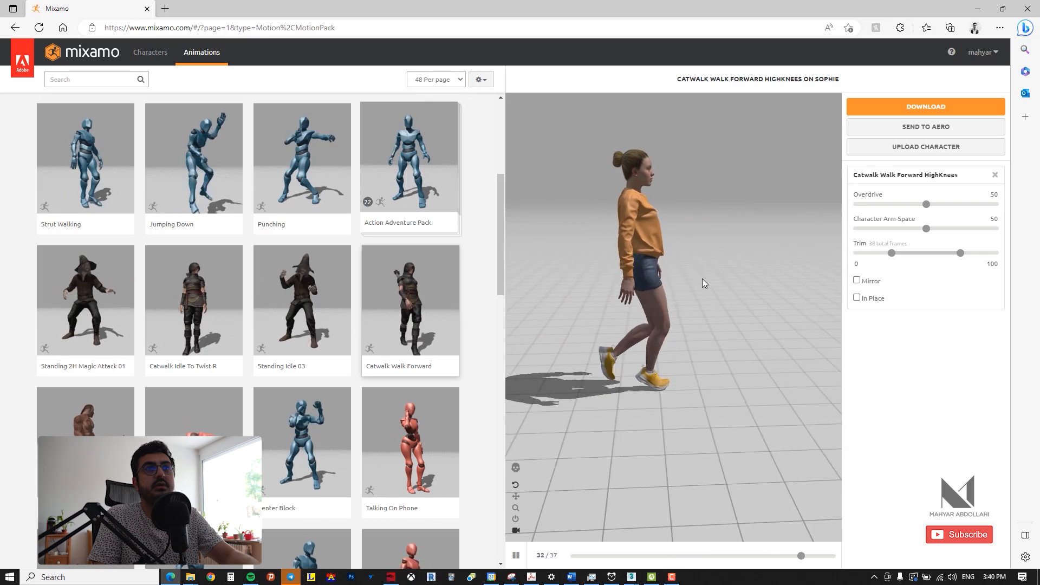
{"action": "left_click", "coordinate": [516, 530]}
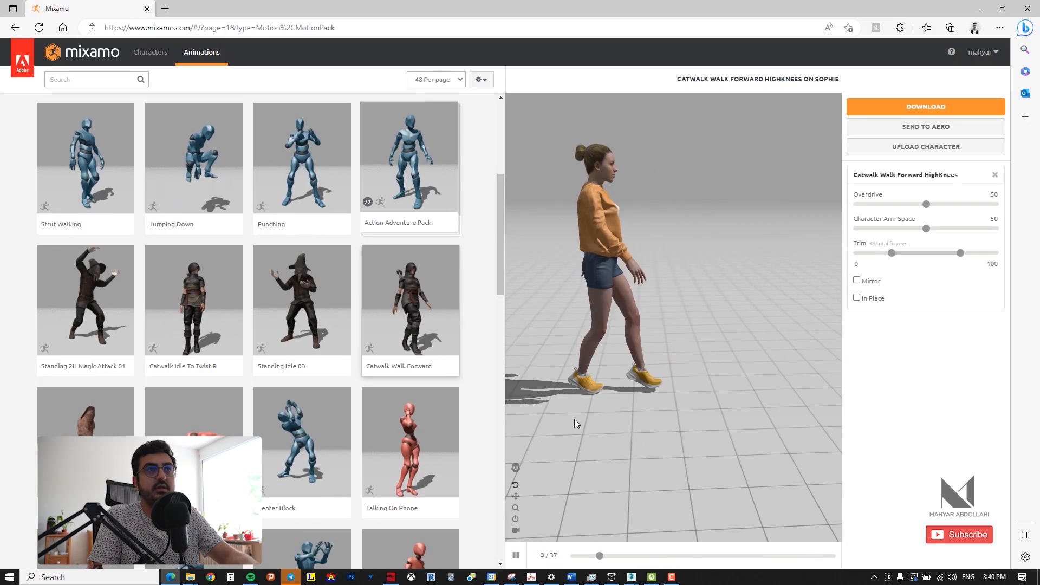
{"action": "left_click", "coordinate": [516, 531]}
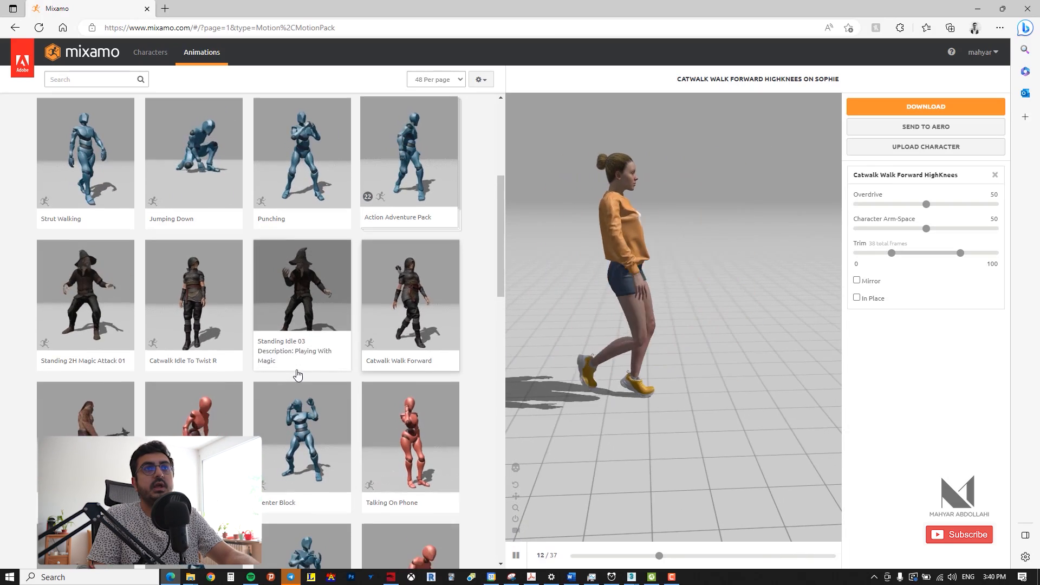
- Browse the animation list, apply Double Dagger Stab to Sophie and turn the view to see her from the front
{"action": "scroll", "coordinate": [306, 374], "scroll_direction": "down", "scroll_amount": 3}
{"action": "scroll", "coordinate": [306, 374], "scroll_direction": "down", "scroll_amount": 3}
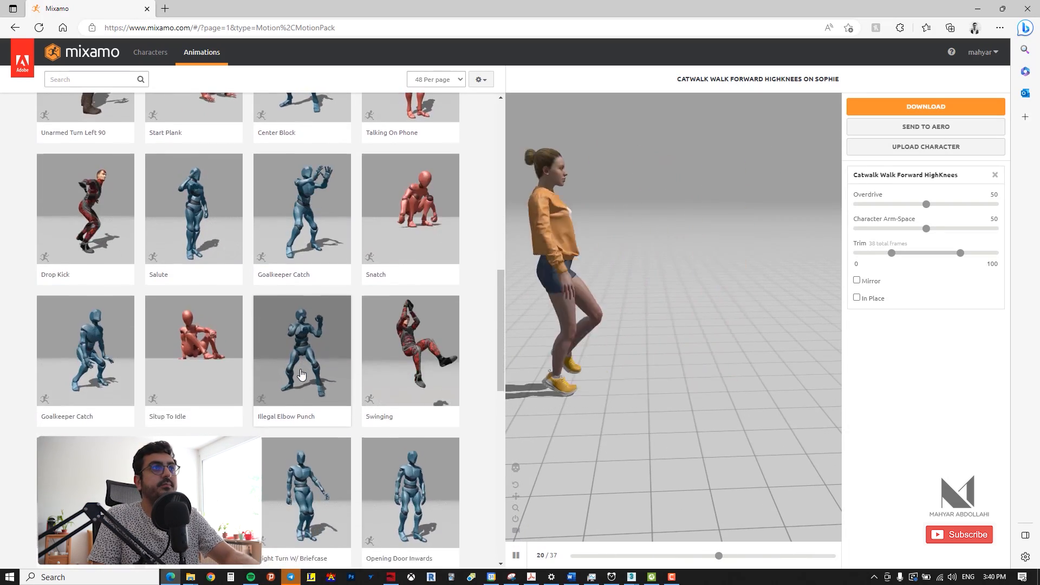
{"action": "scroll", "coordinate": [302, 374], "scroll_direction": "down", "scroll_amount": 6}
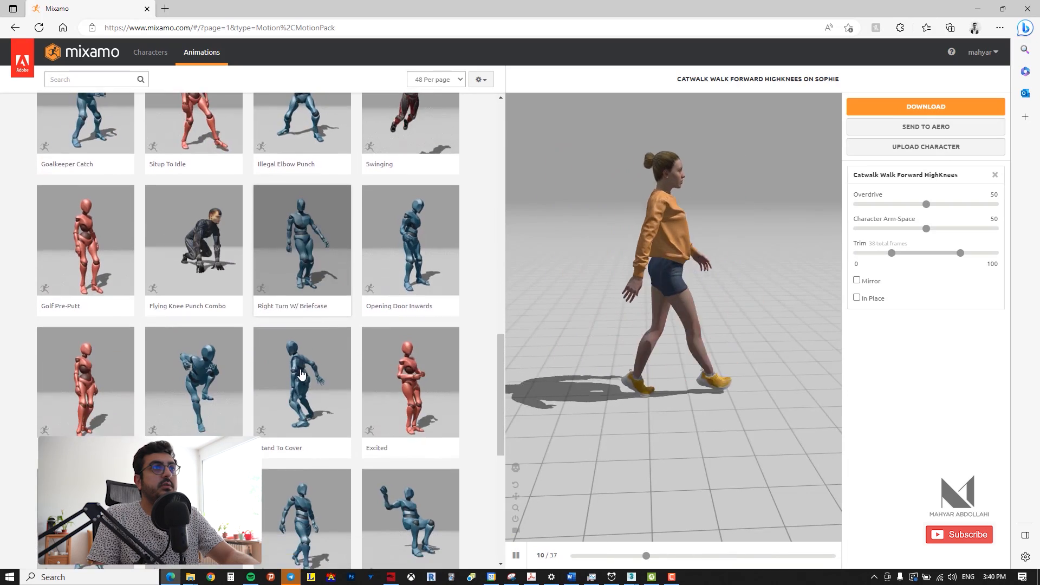
{"action": "scroll", "coordinate": [302, 374], "scroll_direction": "up", "scroll_amount": 2}
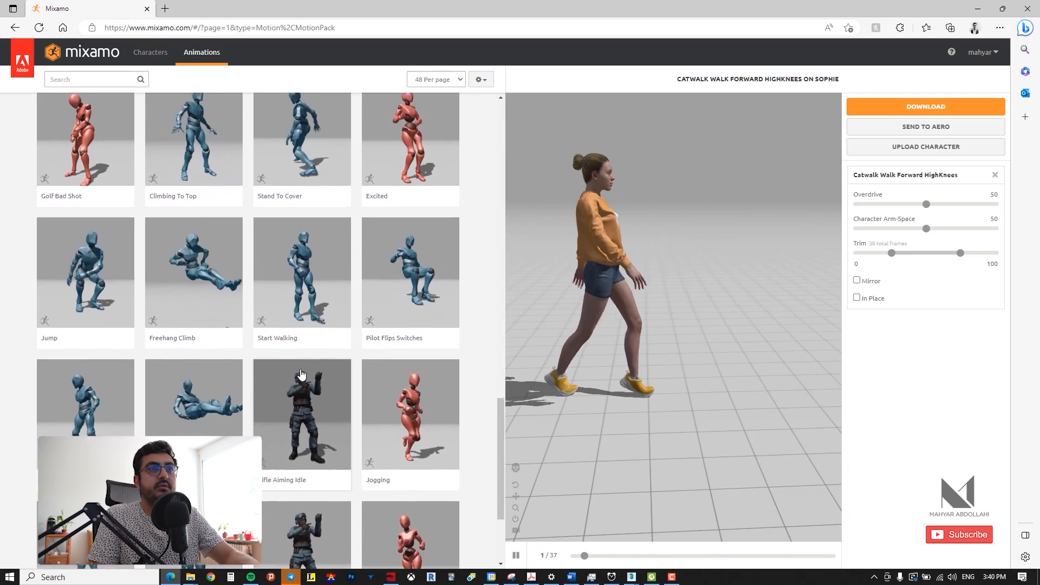
{"action": "scroll", "coordinate": [302, 374], "scroll_direction": "up", "scroll_amount": 15}
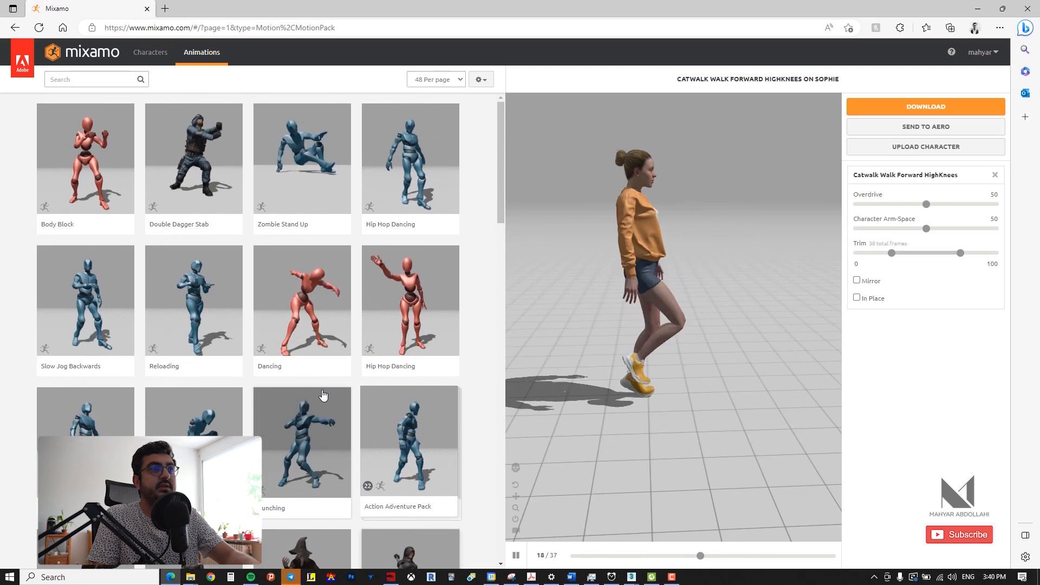
{"action": "left_click", "coordinate": [213, 183]}
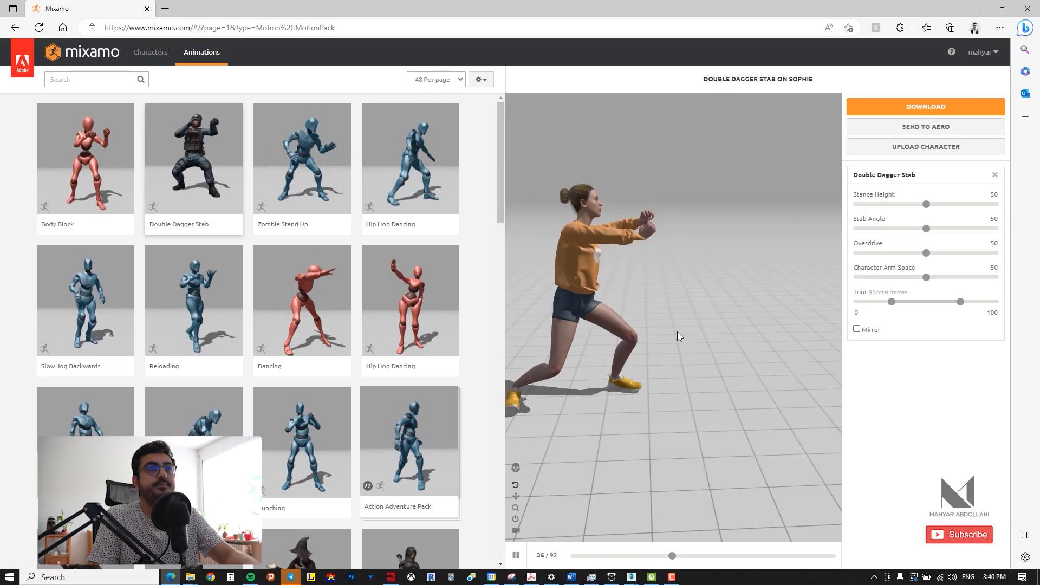
{"action": "left_click_drag", "start_coordinate": [677, 331], "coordinate": [546, 314]}
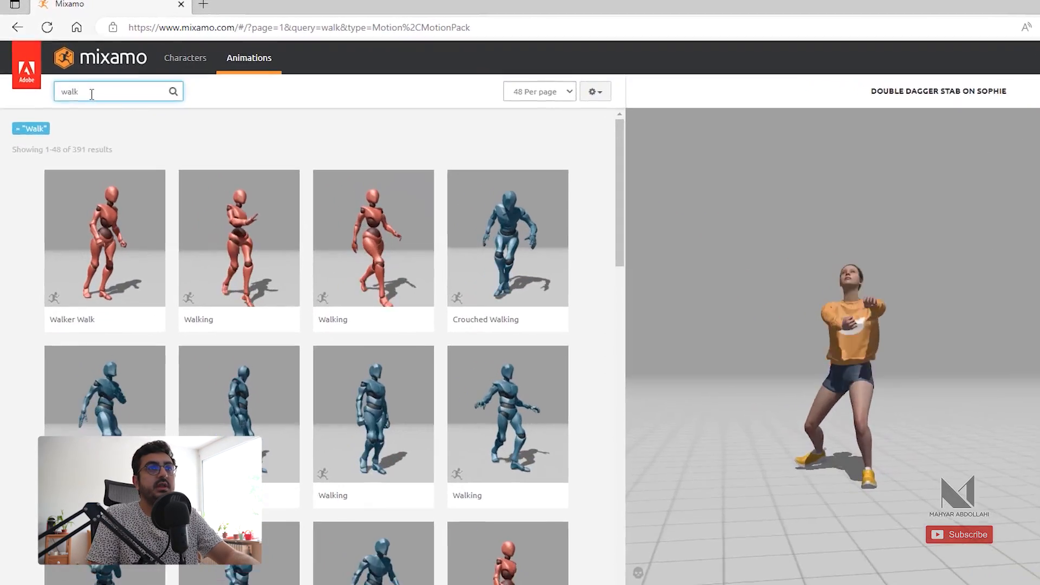
- Search the animation library for "run" and apply Running Backward to Sophie
{"action": "left_click", "coordinate": [76, 80]}
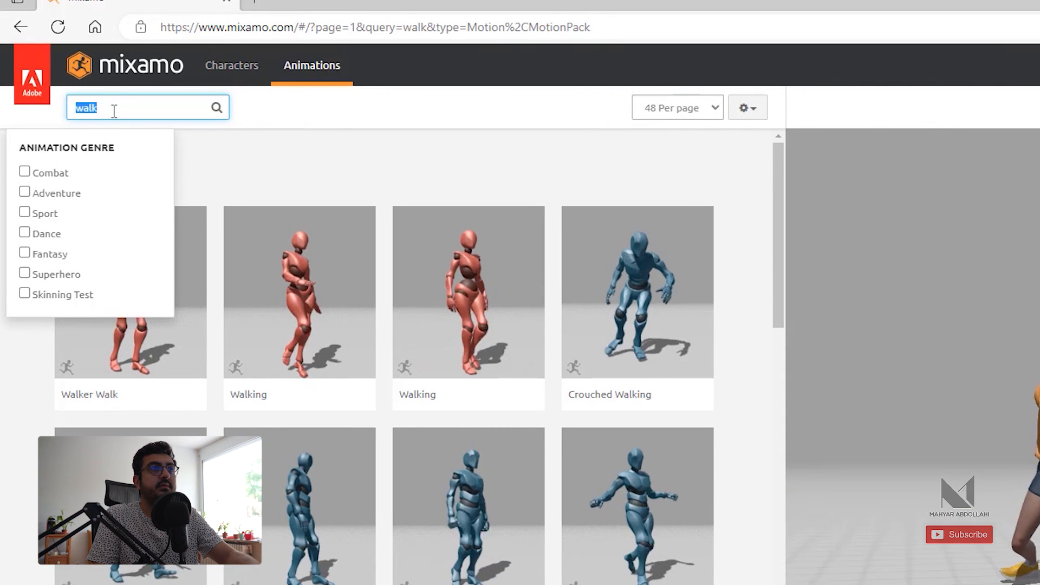
{"action": "type", "text": "run"}
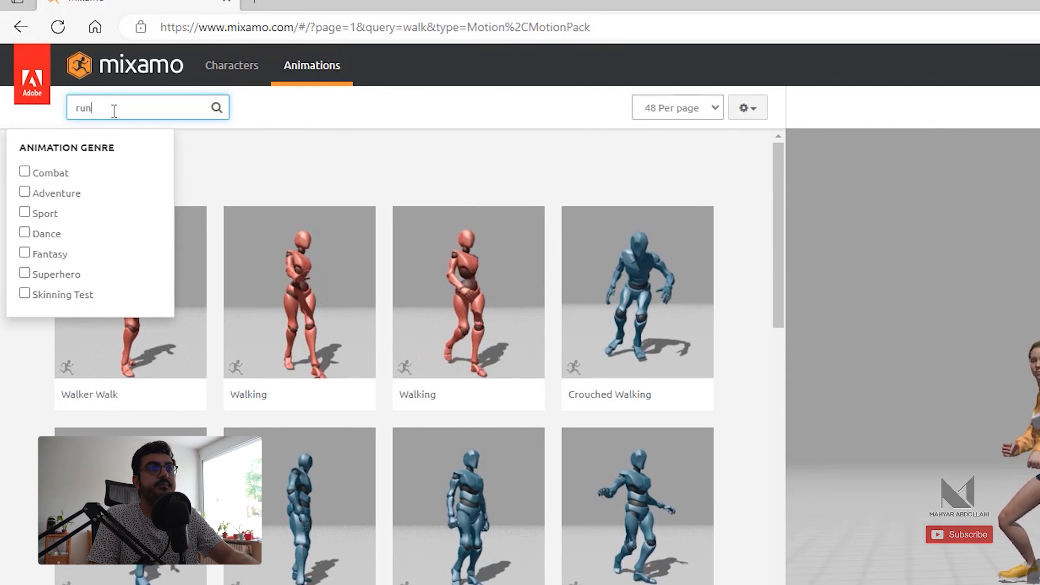
{"action": "key", "text": "Return"}
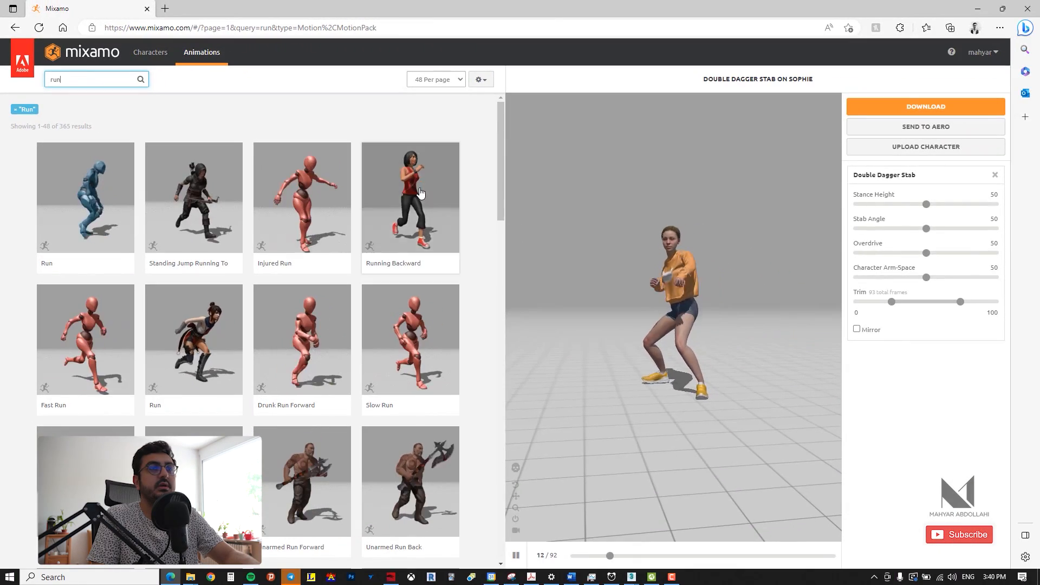
{"action": "left_click", "coordinate": [421, 193]}
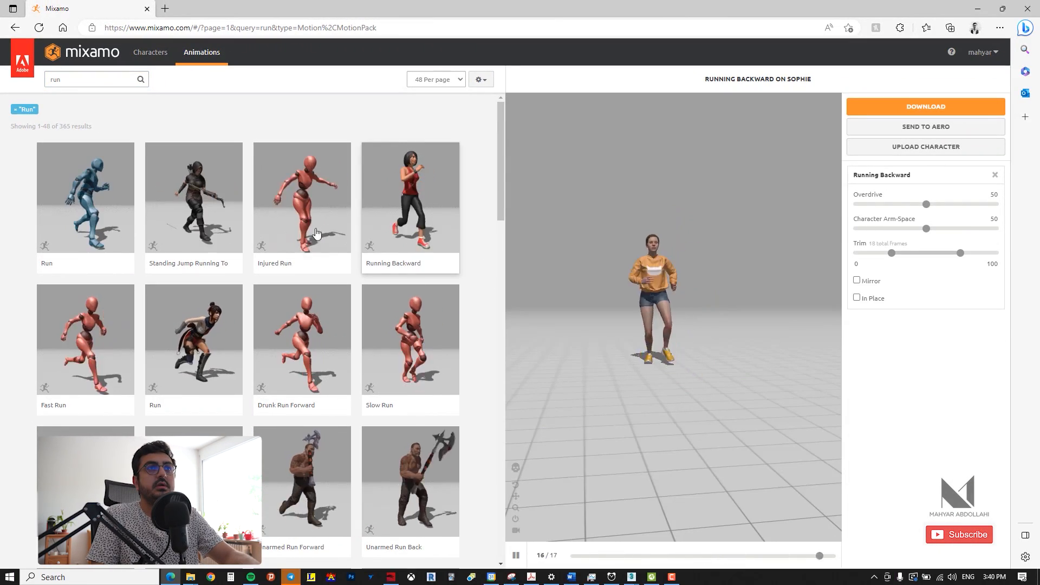
- Apply Standing Jump Running To Run Forward to Sophie and view it from several angles with the camera following her
{"action": "left_click", "coordinate": [174, 211]}
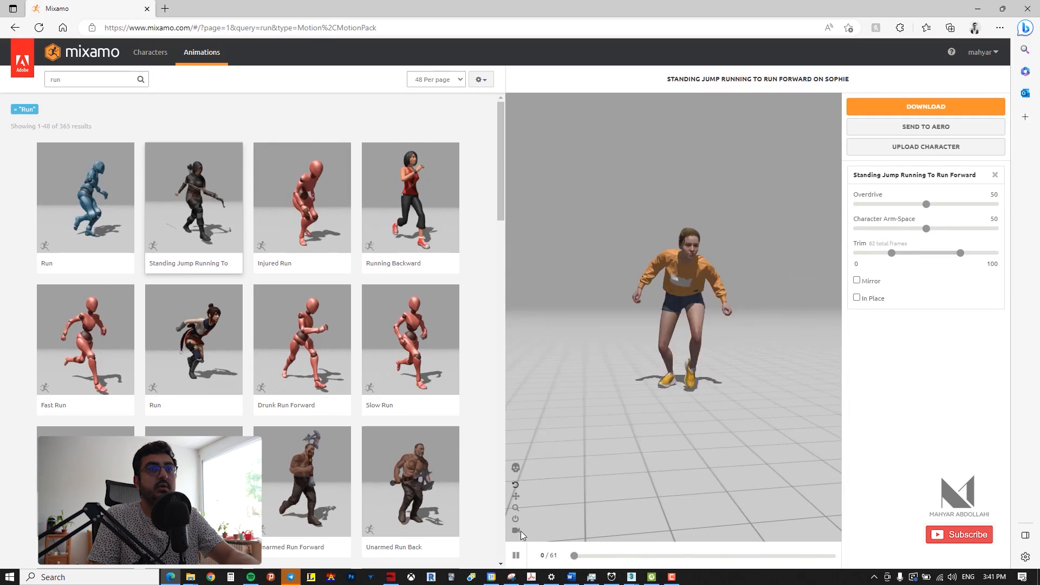
{"action": "left_click", "coordinate": [521, 531]}
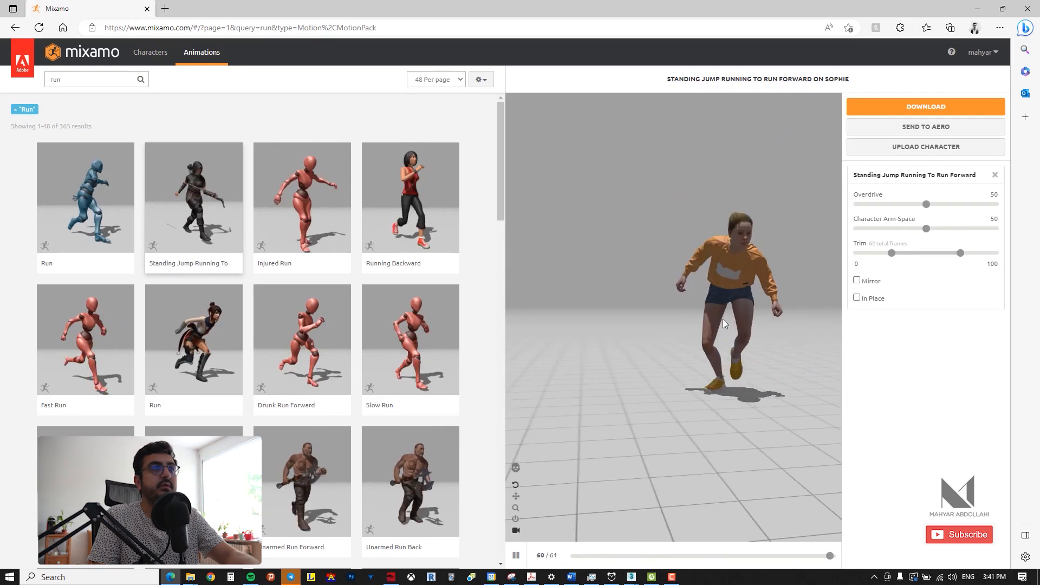
{"action": "left_click_drag", "start_coordinate": [718, 310], "coordinate": [774, 315]}
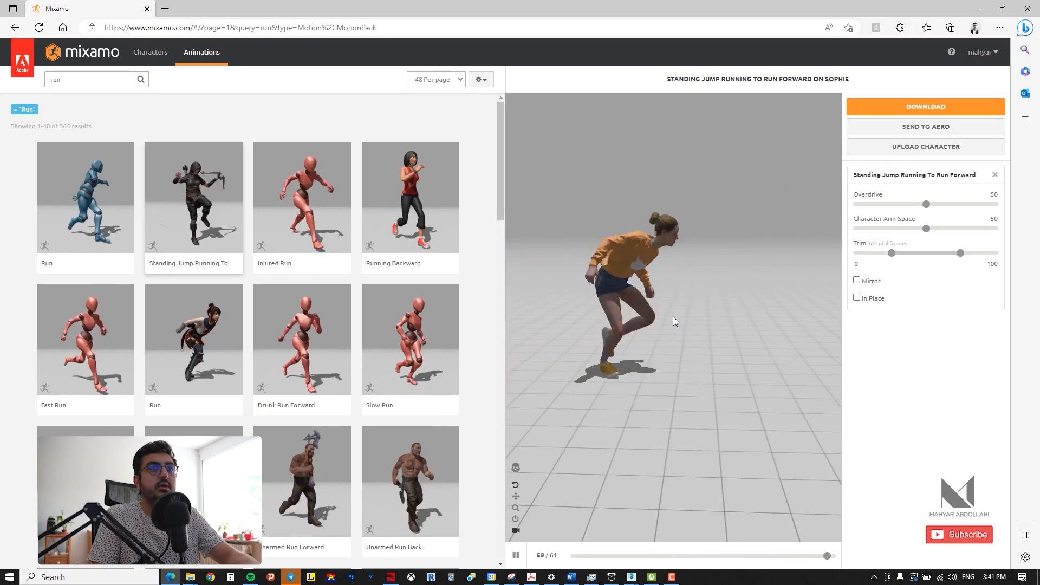
{"action": "left_click_drag", "start_coordinate": [673, 317], "coordinate": [632, 307]}
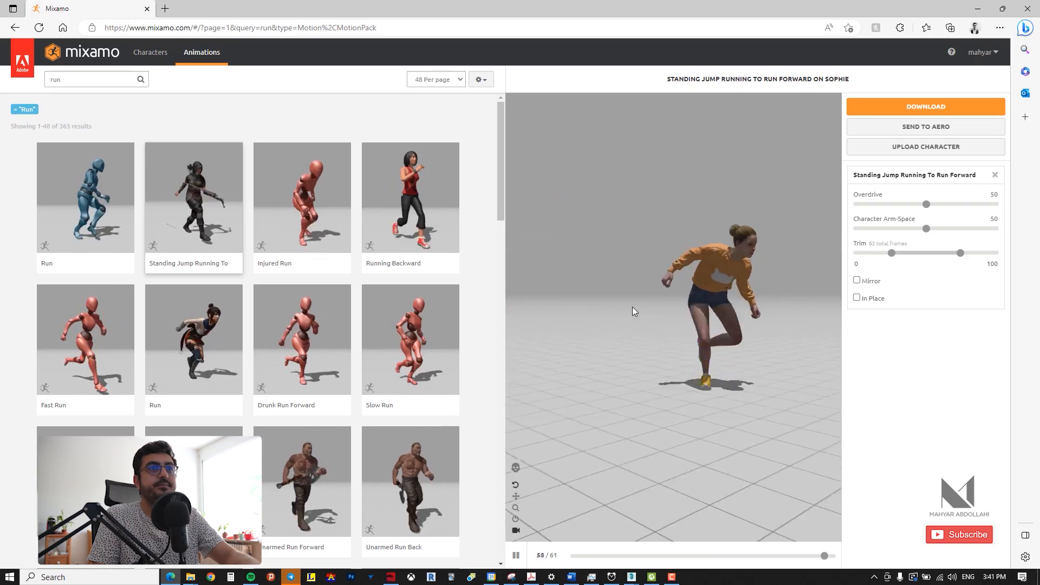
- Search the animation library for "dance" and choose the Chicken Dance animation for Sophie
{"action": "left_click", "coordinate": [79, 80]}
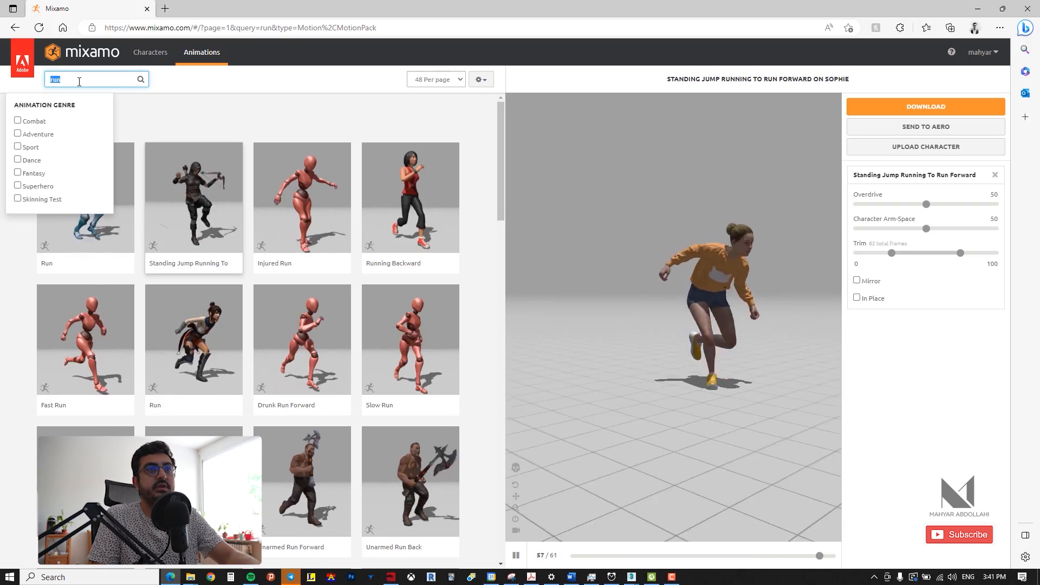
{"action": "type", "text": "dance"}
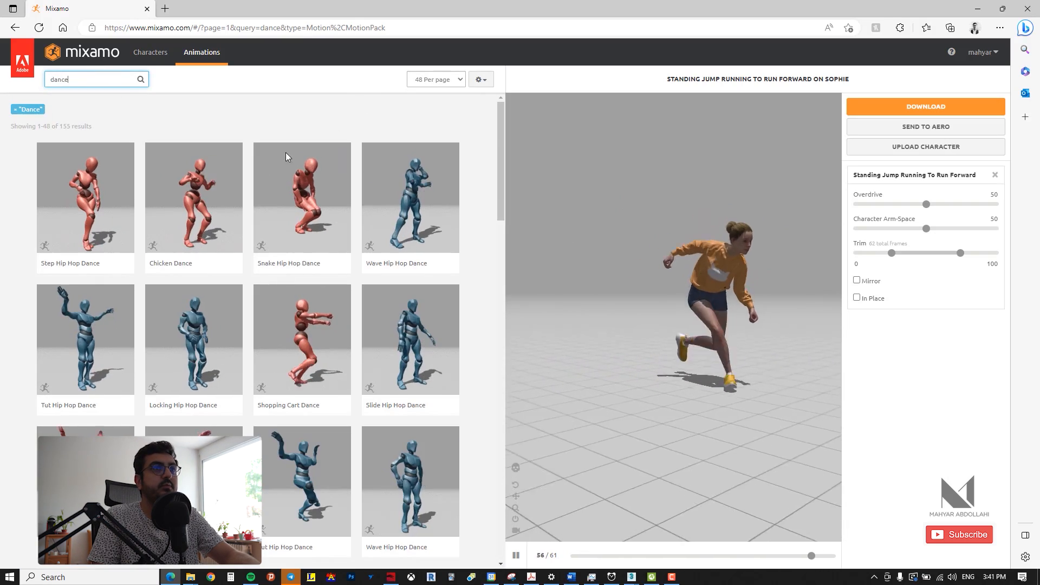
{"action": "left_click", "coordinate": [212, 217]}
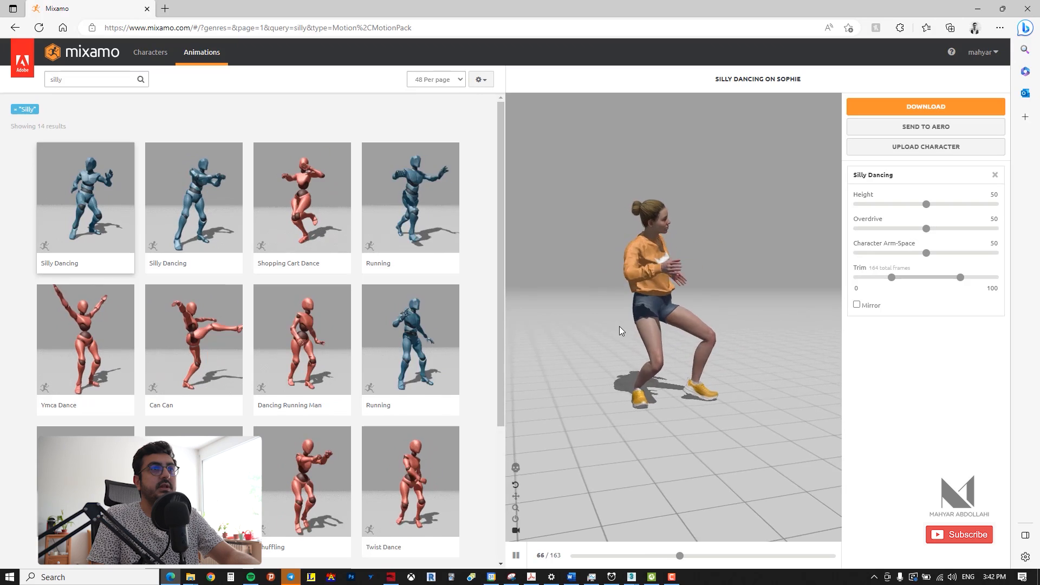
- Apply the second Silly Dancing animation, the one with an Energy Level setting, to Sophie and view it from different heights
{"action": "left_click", "coordinate": [234, 190]}
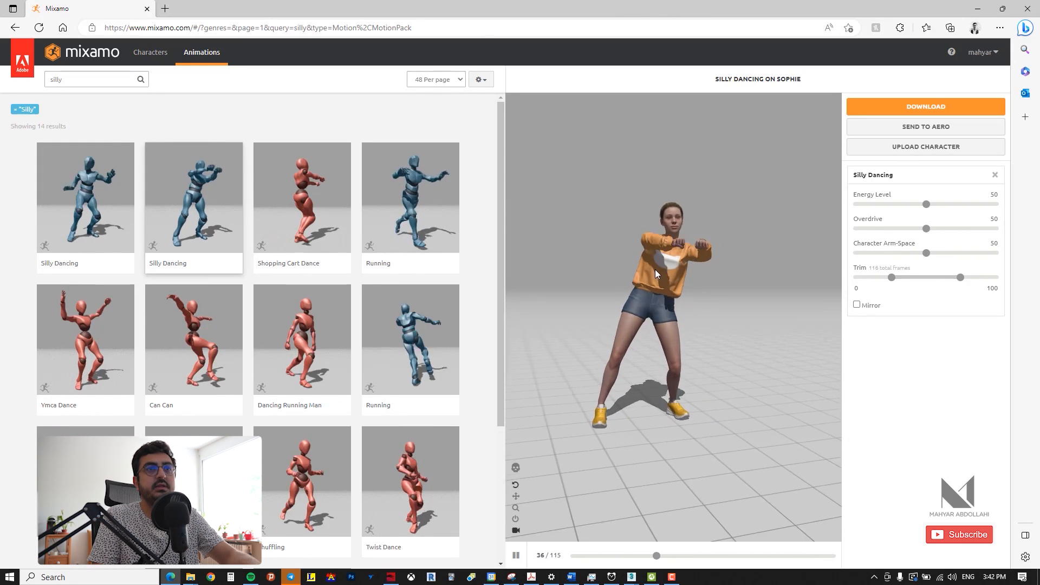
{"action": "left_click_drag", "start_coordinate": [660, 287], "coordinate": [689, 347]}
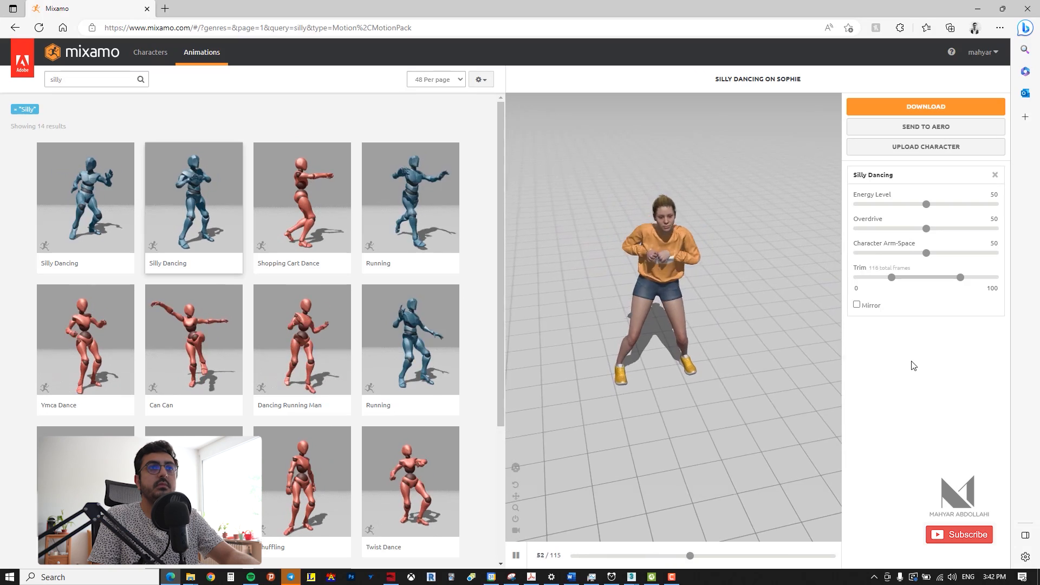
{"action": "left_click_drag", "start_coordinate": [684, 310], "coordinate": [674, 278]}
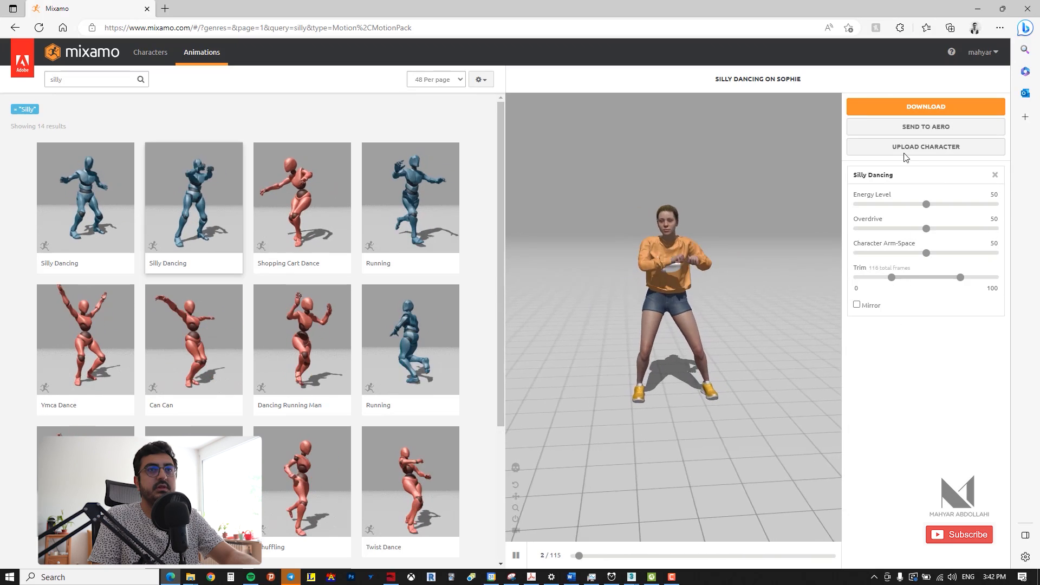
- Download the animated character as FBX Binary with skin, at 60 frames per second and with no keyframe reduction
{"action": "left_click", "coordinate": [903, 108]}
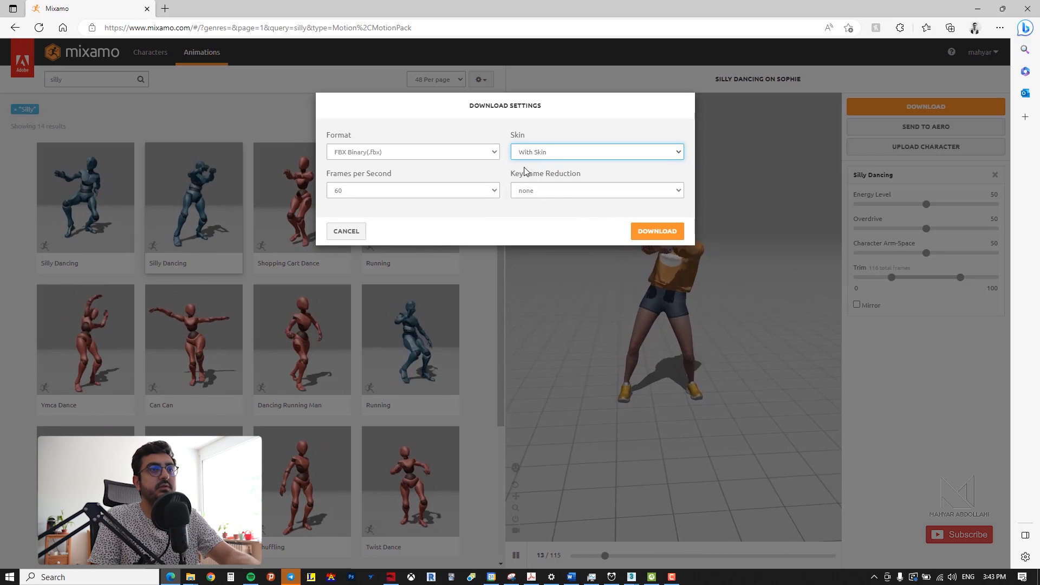
{"action": "left_click", "coordinate": [664, 233]}
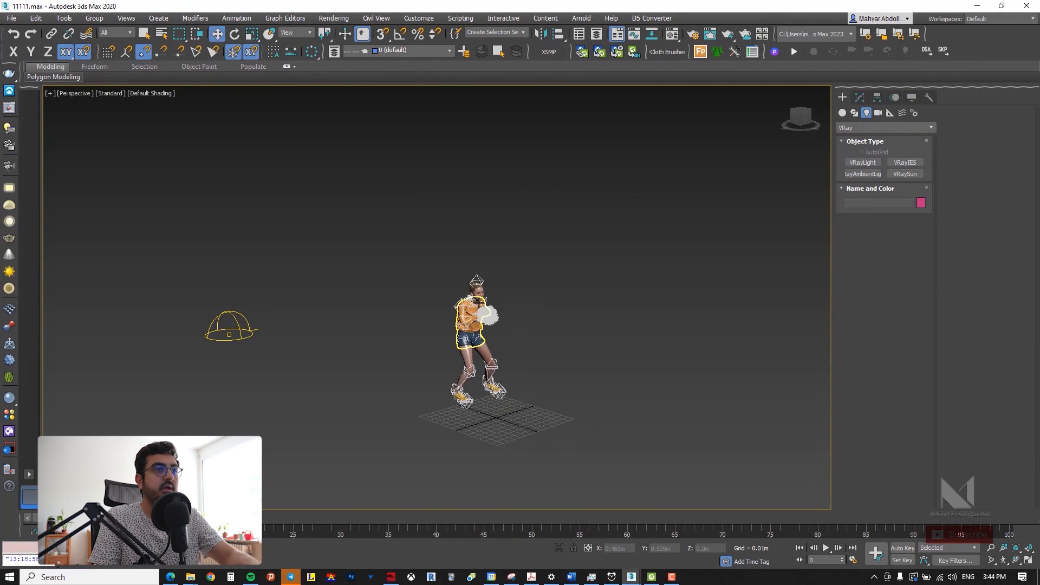
- In 3ds Max, examine the imported Sophie character's face, clothing, hands and bones from several angles and distances
{"action": "scroll", "coordinate": [479, 304], "scroll_direction": "up", "scroll_amount": 5}
{"action": "scroll", "coordinate": [479, 302], "scroll_direction": "down", "scroll_amount": 2}
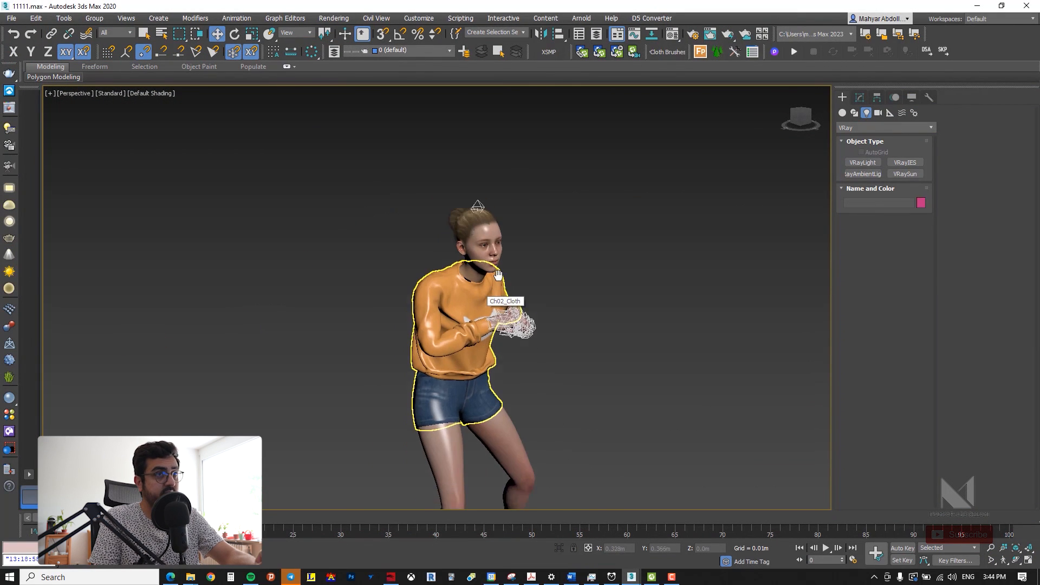
{"action": "middle_click_drag", "start_coordinate": [480, 358], "coordinate": [500, 273]}
{"action": "scroll", "coordinate": [504, 303], "scroll_direction": "down", "scroll_amount": 2}
{"action": "middle_click_drag", "start_coordinate": [532, 335], "coordinate": [584, 351], "text": "alt"}
{"action": "scroll", "coordinate": [547, 208], "scroll_direction": "up", "scroll_amount": 2}
{"action": "scroll", "coordinate": [548, 209], "scroll_direction": "up", "scroll_amount": 2}
{"action": "scroll", "coordinate": [548, 209], "scroll_direction": "up", "scroll_amount": 1}
{"action": "scroll", "coordinate": [548, 209], "scroll_direction": "down", "scroll_amount": 1}
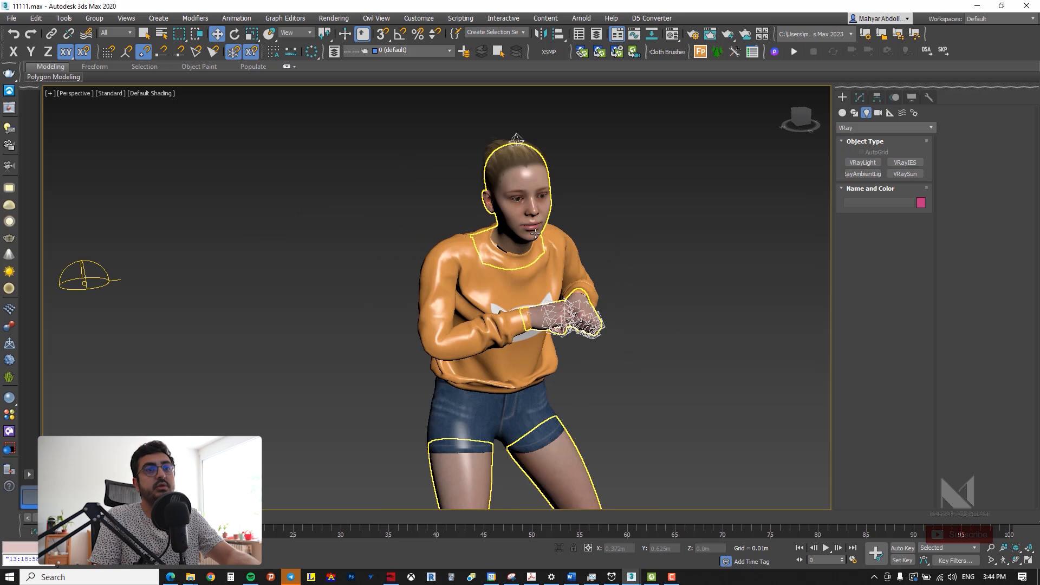
{"action": "middle_click_drag", "start_coordinate": [548, 211], "coordinate": [596, 234], "text": "alt"}
{"action": "middle_click_drag", "start_coordinate": [325, 391], "coordinate": [422, 261]}
{"action": "scroll", "coordinate": [439, 271], "scroll_direction": "down", "scroll_amount": 2}
{"action": "middle_click_drag", "start_coordinate": [421, 261], "coordinate": [461, 225]}
{"action": "scroll", "coordinate": [566, 159], "scroll_direction": "up", "scroll_amount": 5}
{"action": "scroll", "coordinate": [528, 231], "scroll_direction": "down", "scroll_amount": 5}
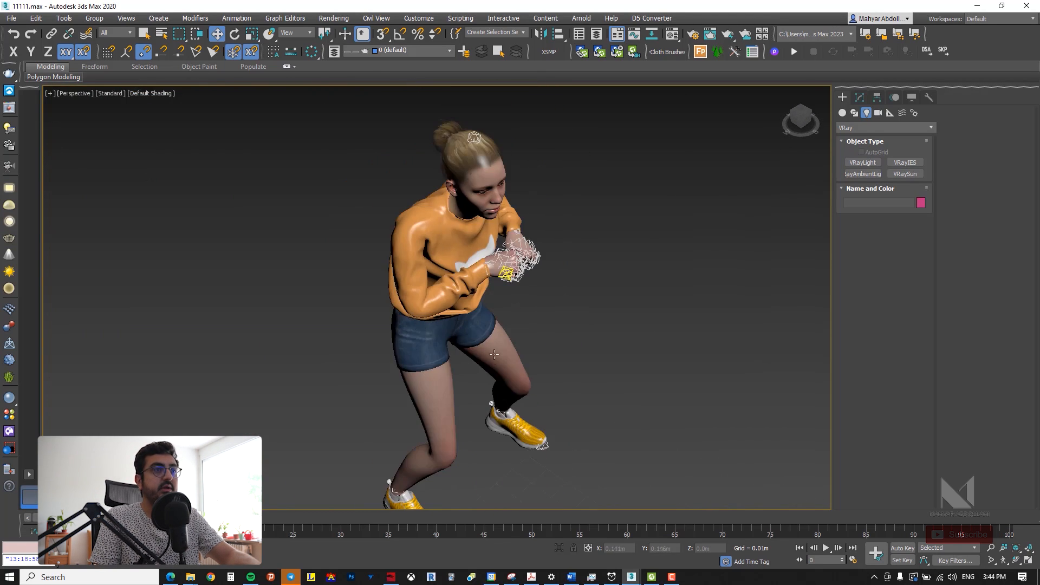
{"action": "middle_click_drag", "start_coordinate": [520, 260], "coordinate": [472, 398], "text": "alt"}
{"action": "scroll", "coordinate": [454, 300], "scroll_direction": "down", "scroll_amount": 2}
{"action": "middle_click_drag", "start_coordinate": [454, 300], "coordinate": [420, 325], "text": "alt"}
{"action": "middle_click_drag", "start_coordinate": [420, 326], "coordinate": [439, 342]}
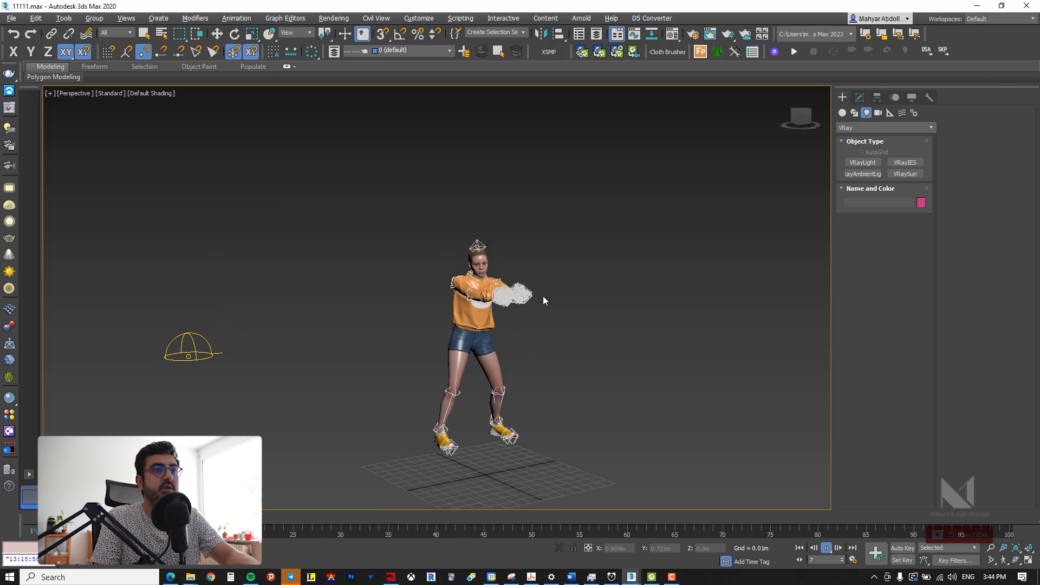
- Watch Sophie's dance animation play in the perspective view, both close up and at full length
{"action": "scroll", "coordinate": [525, 325], "scroll_direction": "up", "scroll_amount": 4}
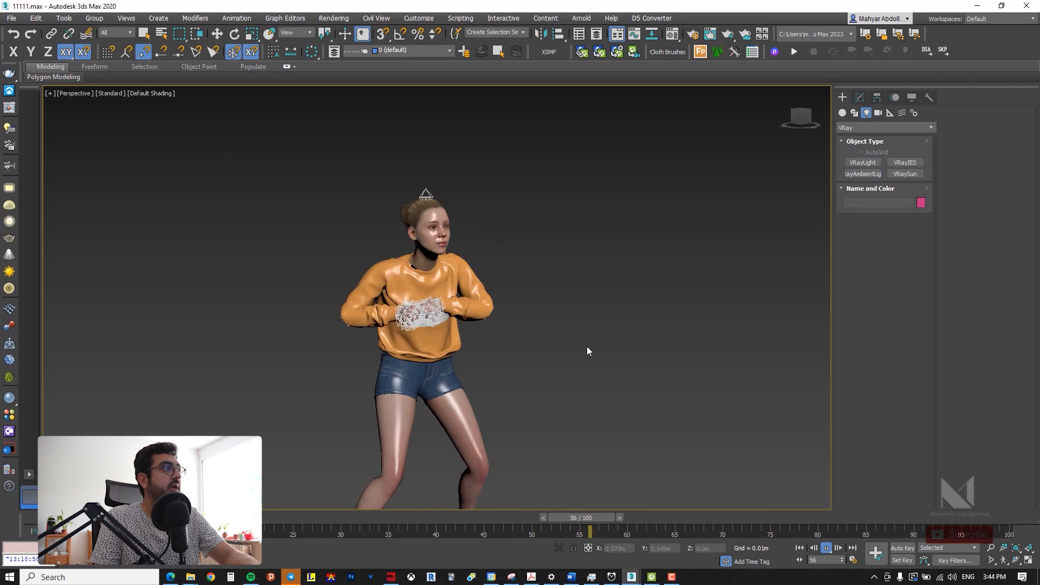
{"action": "middle_click_drag", "start_coordinate": [587, 349], "coordinate": [597, 292]}
{"action": "scroll", "coordinate": [596, 304], "scroll_direction": "down", "scroll_amount": 3}
{"action": "middle_click_drag", "start_coordinate": [608, 330], "coordinate": [597, 346], "text": "alt"}
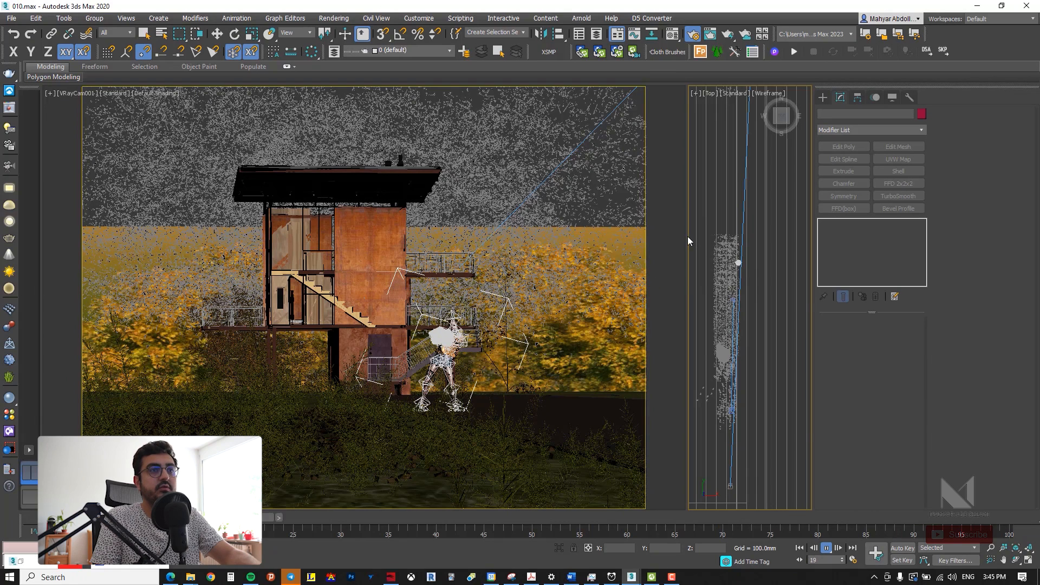
- In the 010.max scene, widen the top view, display it shaded and orbit it to a close view of the character on the path
{"action": "left_click_drag", "start_coordinate": [421, 237], "coordinate": [418, 237]}
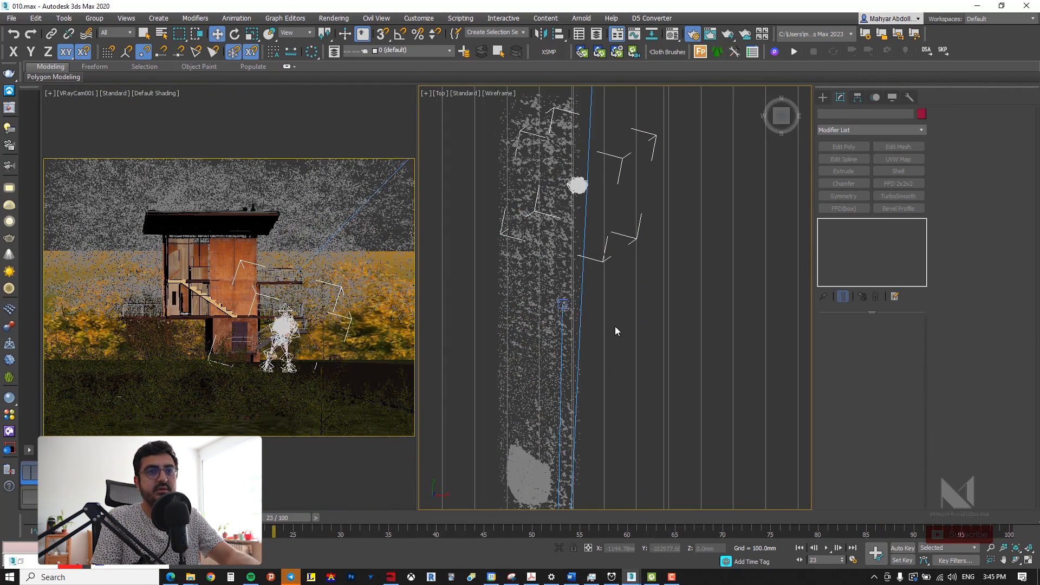
{"action": "key", "text": "F3"}
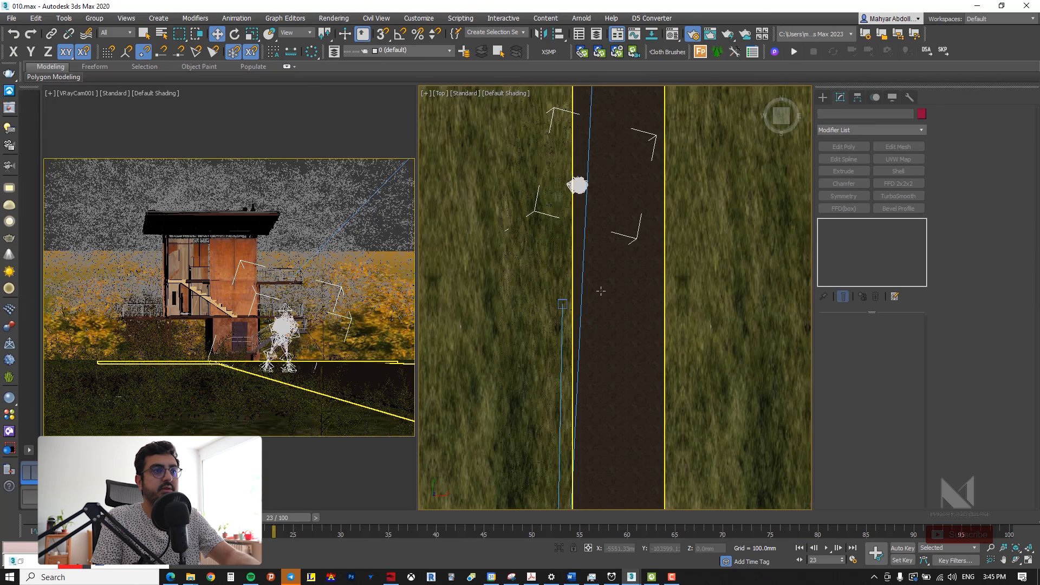
{"action": "middle_click_drag", "start_coordinate": [601, 291], "coordinate": [606, 250], "text": "alt"}
{"action": "scroll", "coordinate": [523, 237], "scroll_direction": "up", "scroll_amount": 6}
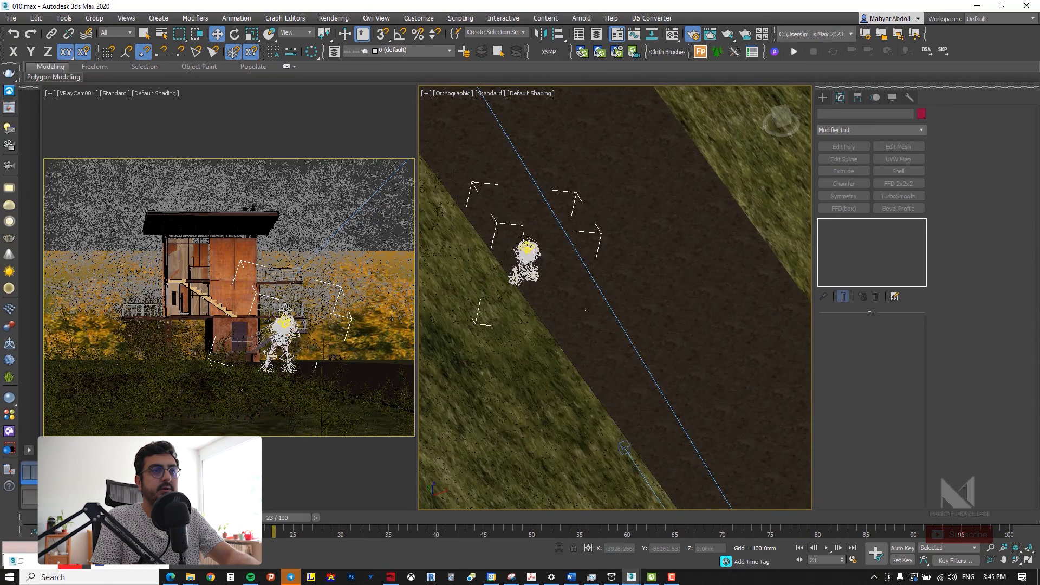
{"action": "scroll", "coordinate": [524, 244], "scroll_direction": "up", "scroll_amount": 8}
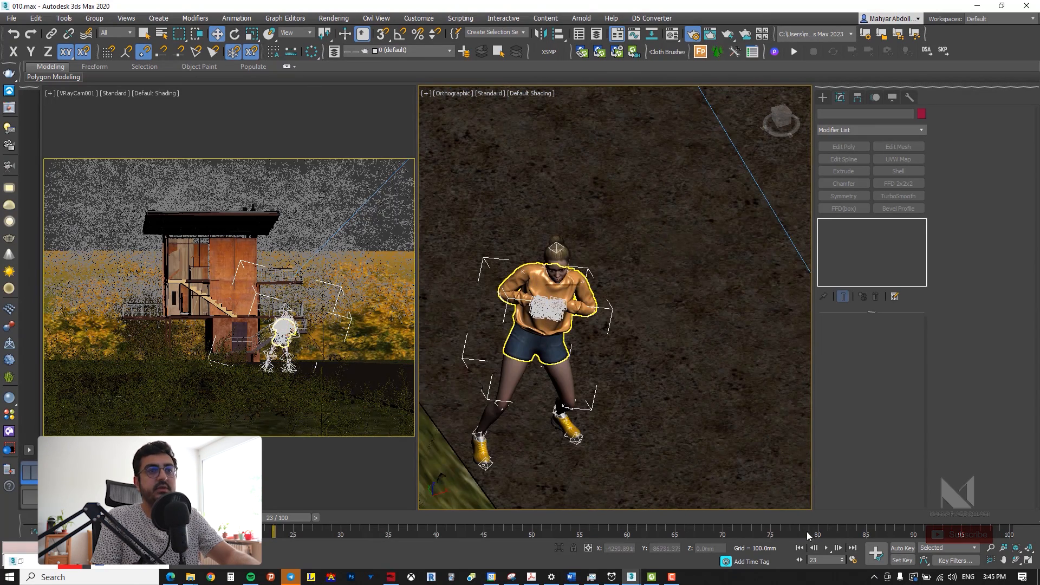
- Play the character's dance animation in the house scene's close-up view and stop the playback
{"action": "left_click", "coordinate": [826, 547]}
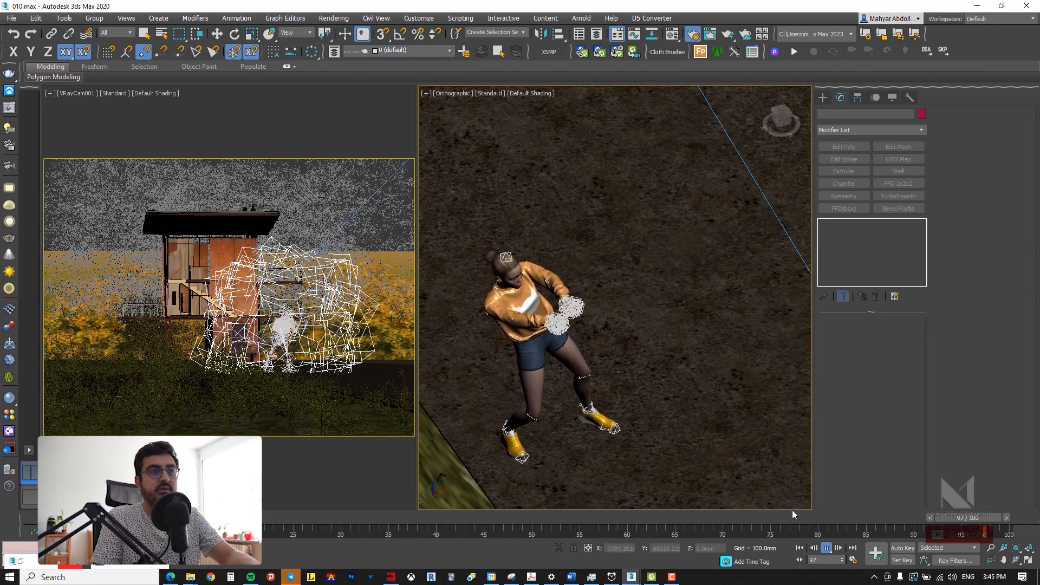
{"action": "key", "text": "w"}
{"action": "left_click", "coordinate": [534, 324]}
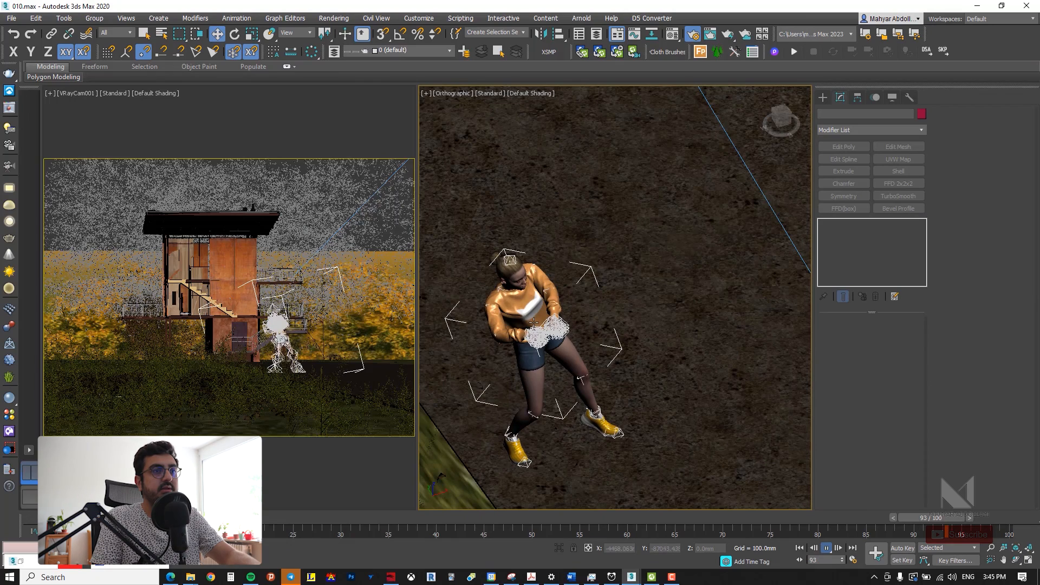
{"action": "left_click", "coordinate": [826, 548]}
{"action": "left_click", "coordinate": [826, 548]}
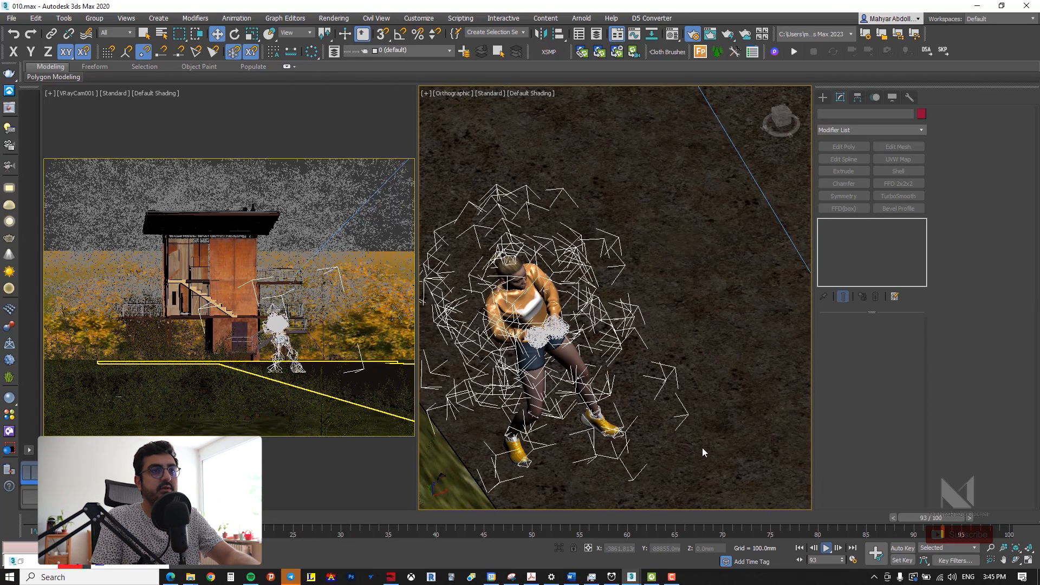
- Switch to Chaos Vantage to show the live-linked house scene with the character
{"action": "left_click", "coordinate": [653, 577]}
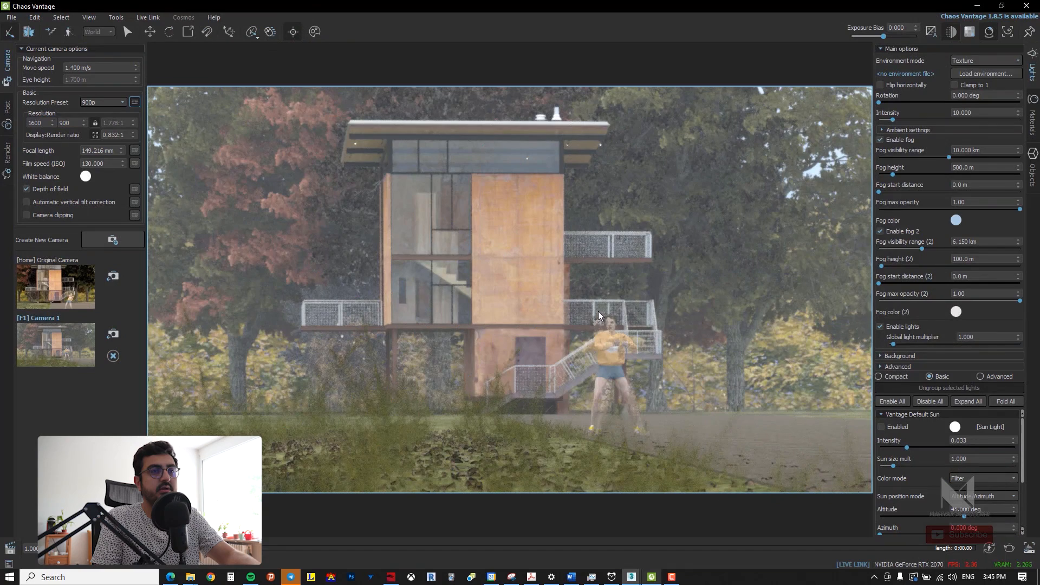